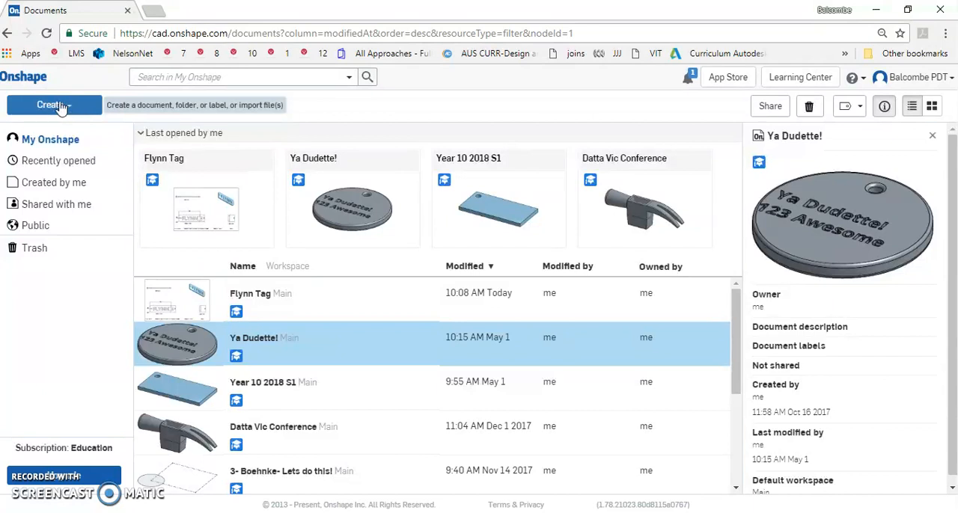
Create a new document titled with the tag owner's first name followed by "Tag"
left_click(61, 108)
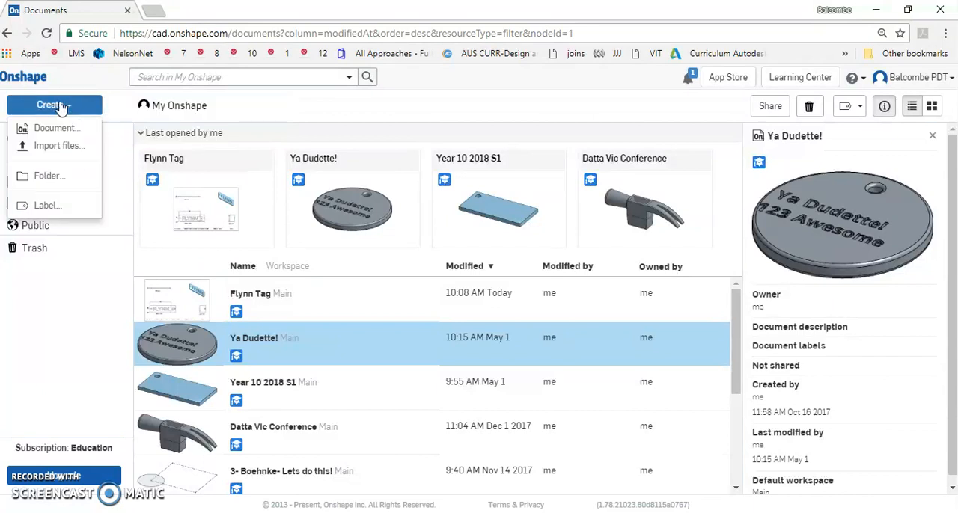
left_click(65, 132)
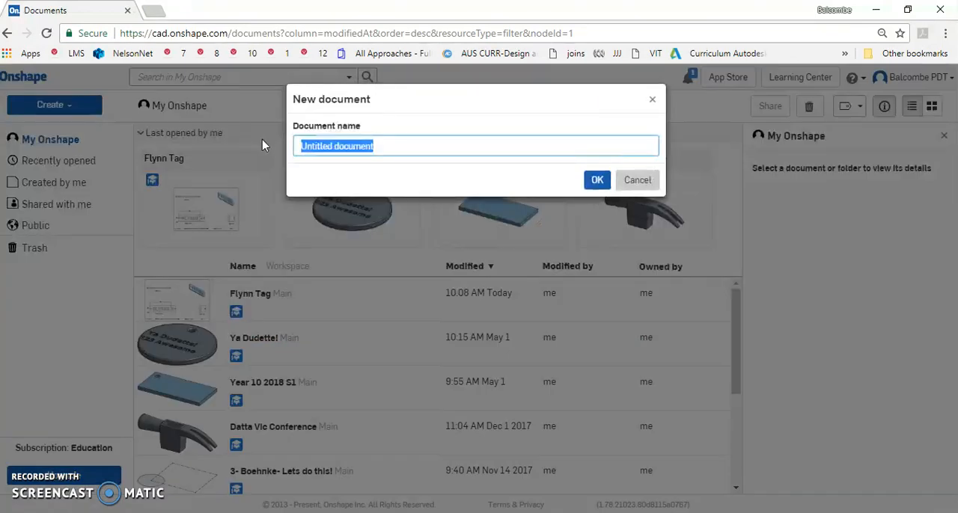
type("Flynn Tag")
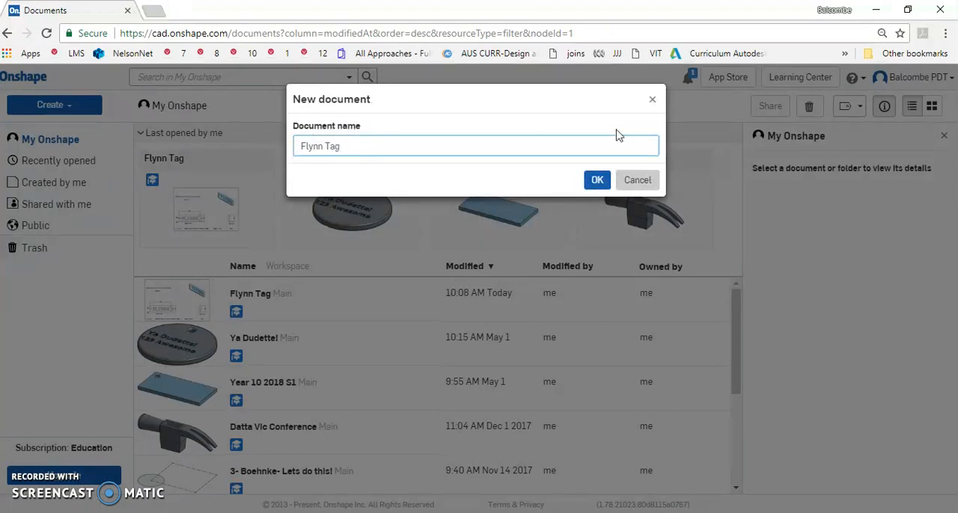
left_click(596, 179)
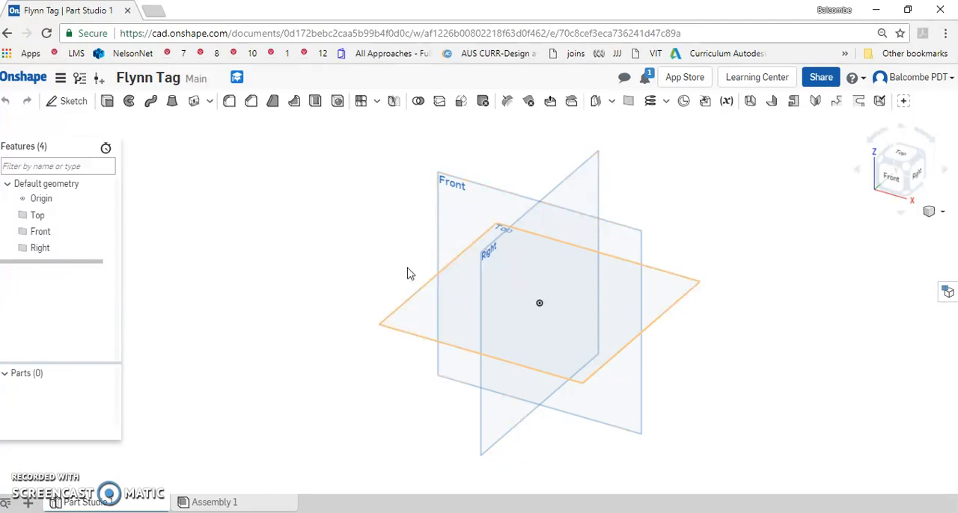
Start a sketch on the Top plane and view it normal to the sketch plane
left_click(69, 100)
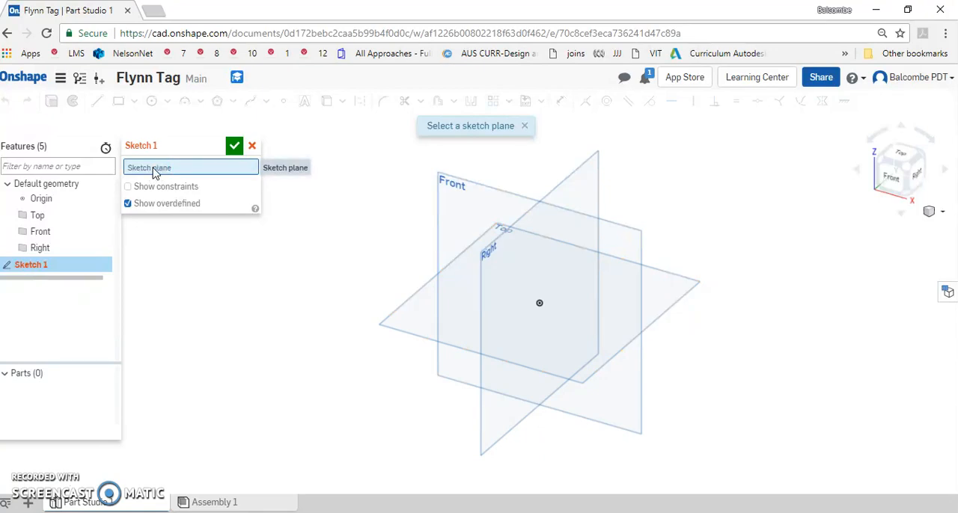
left_click(410, 303)
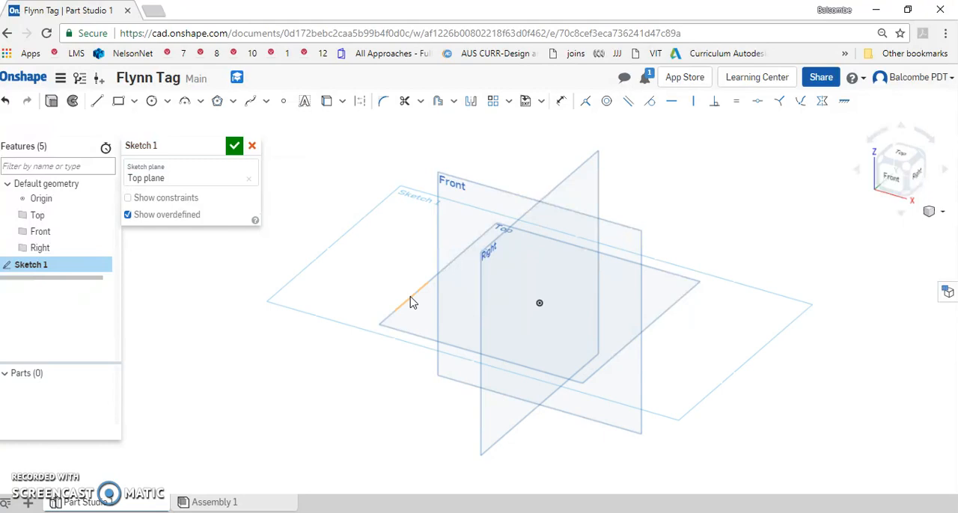
left_click(902, 162)
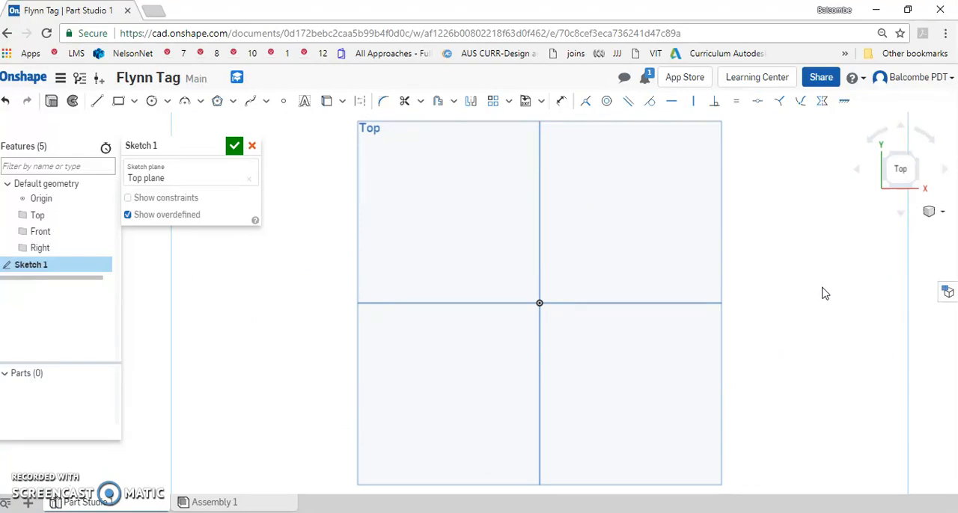
left_click(941, 217)
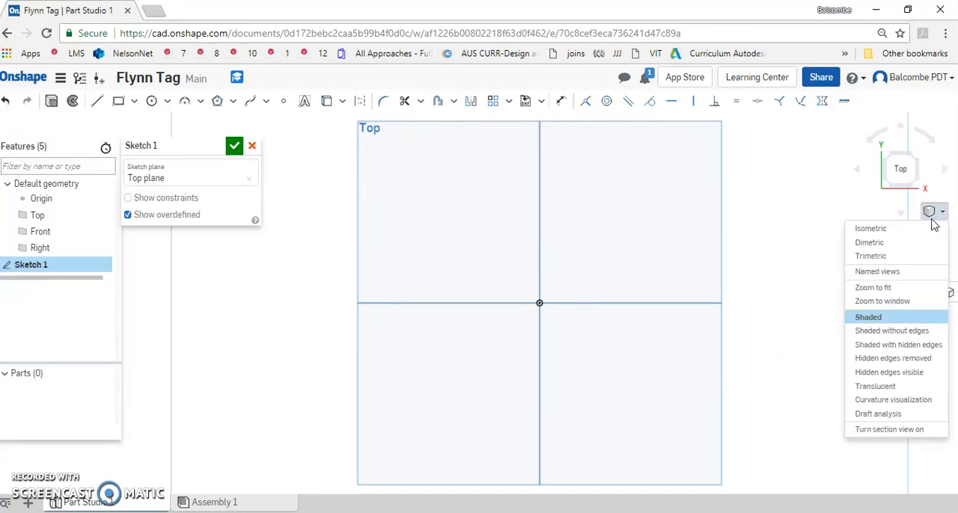
left_click(922, 226)
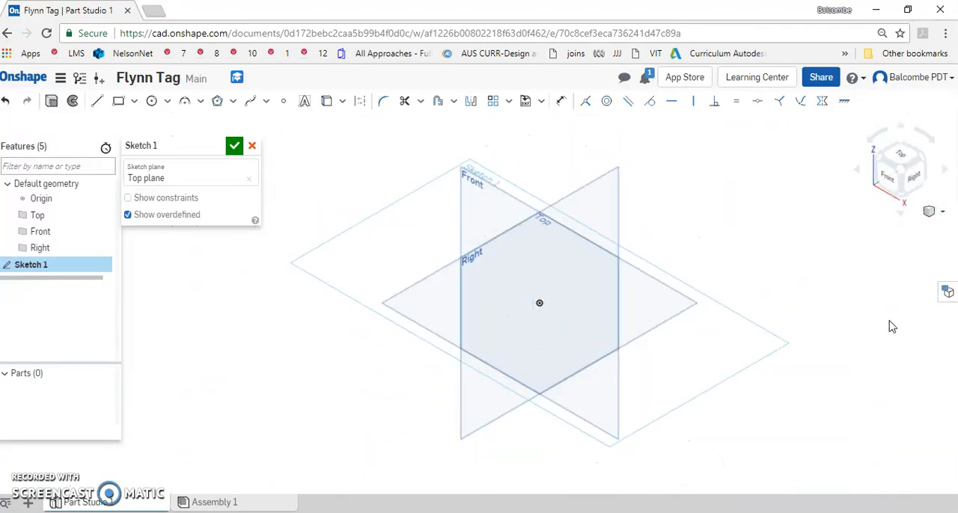
right_click(764, 241)
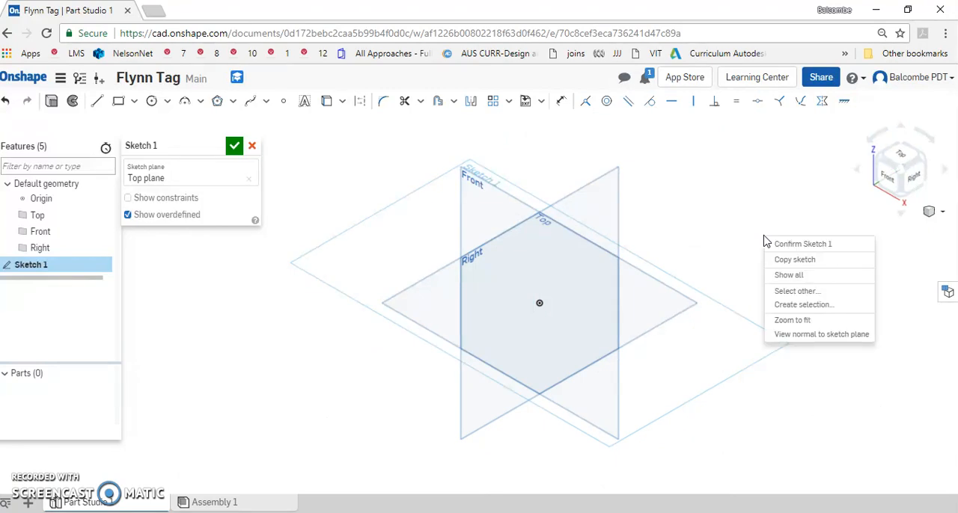
left_click(823, 334)
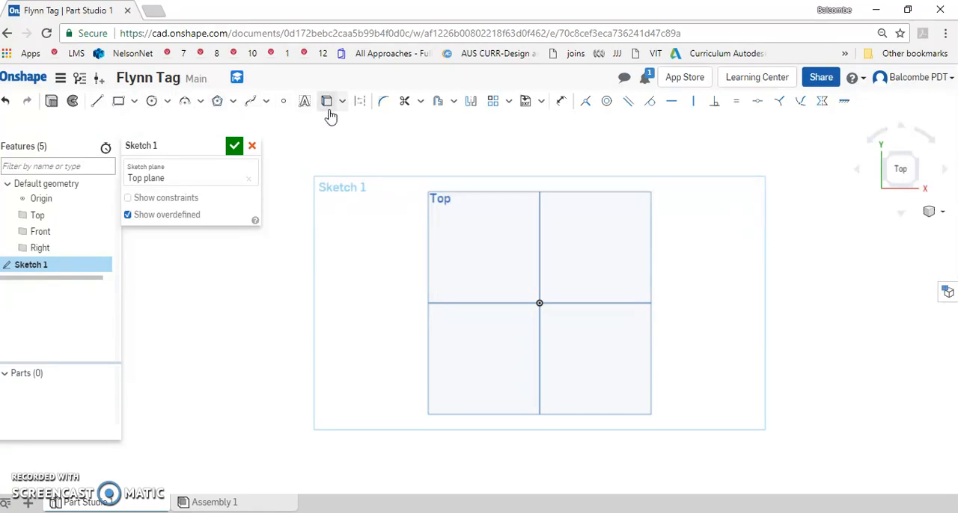
Sketch a corner rectangle from the origin, about 89.5 mm wide and 28 mm high
left_click(119, 103)
left_click(540, 303)
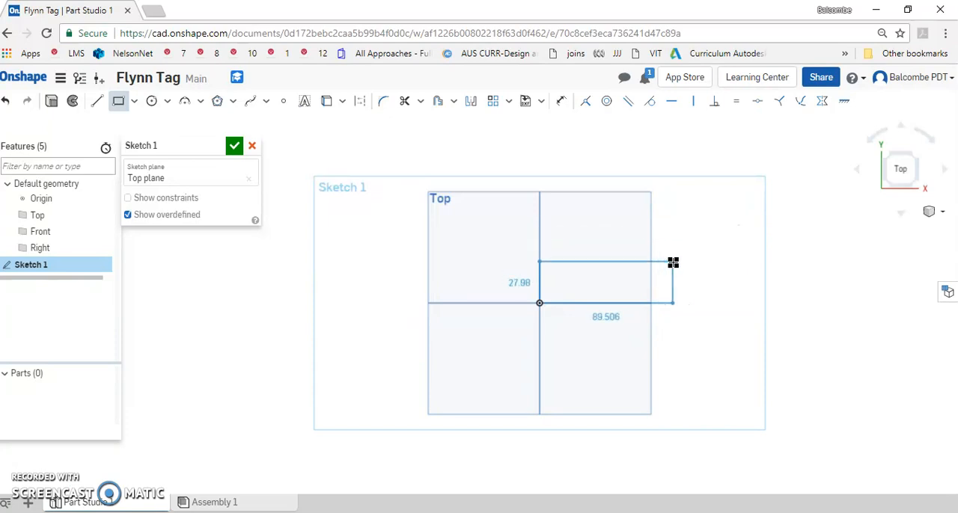
left_click(672, 262)
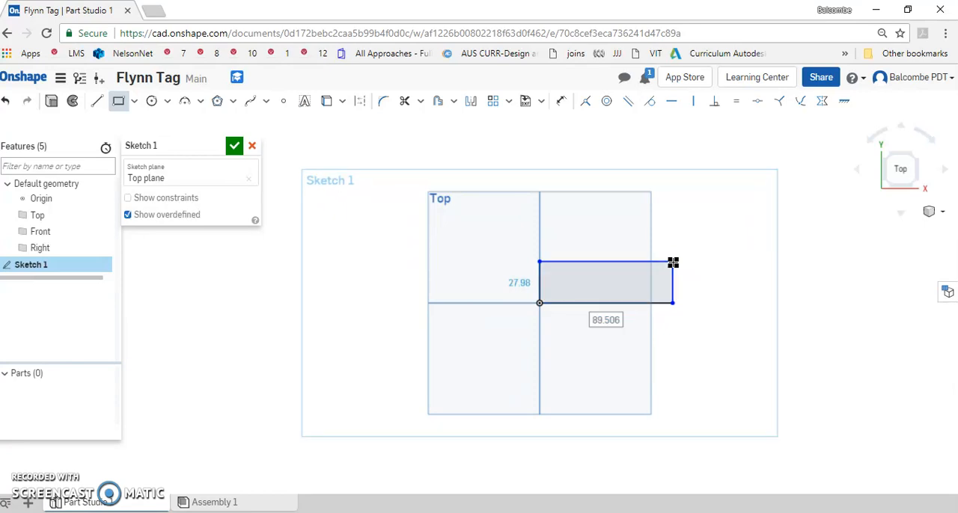
Dimension the rectangle to a height of 30 mm and a width of 90 mm
left_click(563, 104)
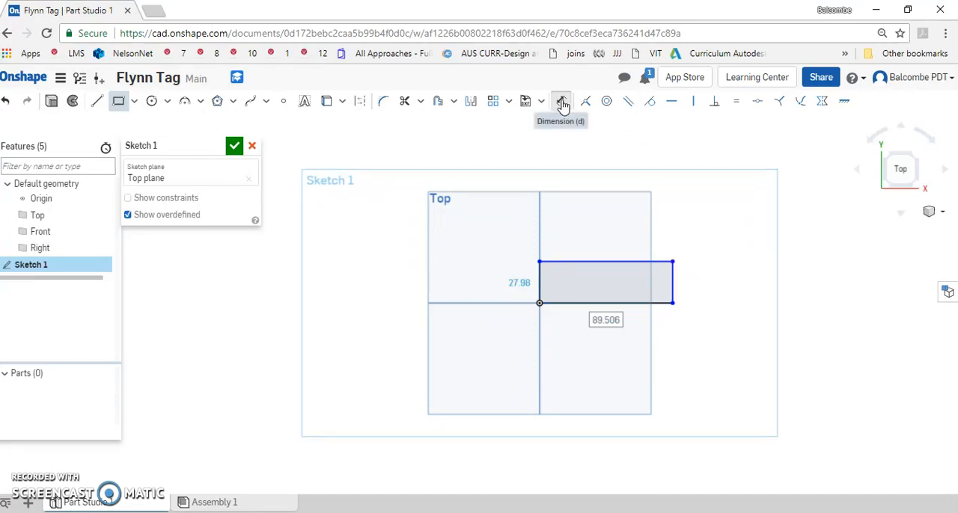
left_click(672, 278)
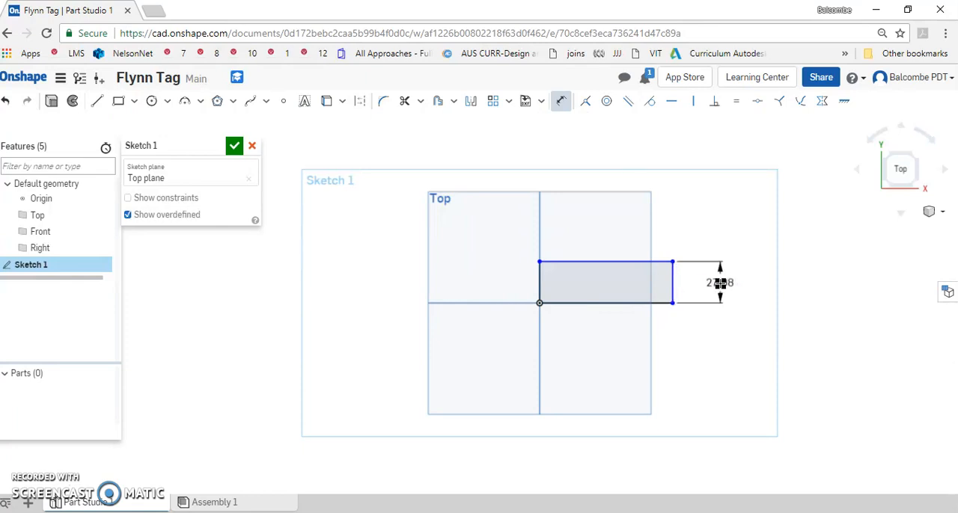
left_click(720, 283)
type("30")
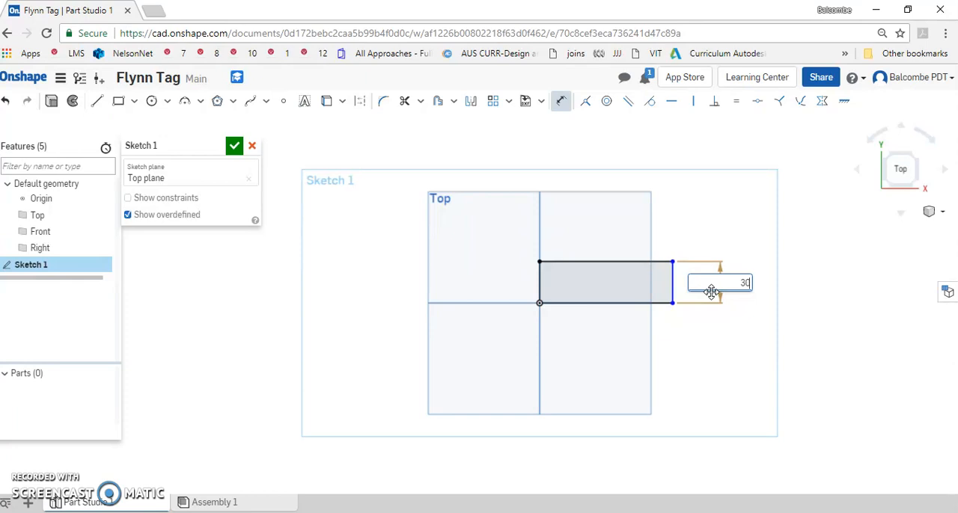
key("Return")
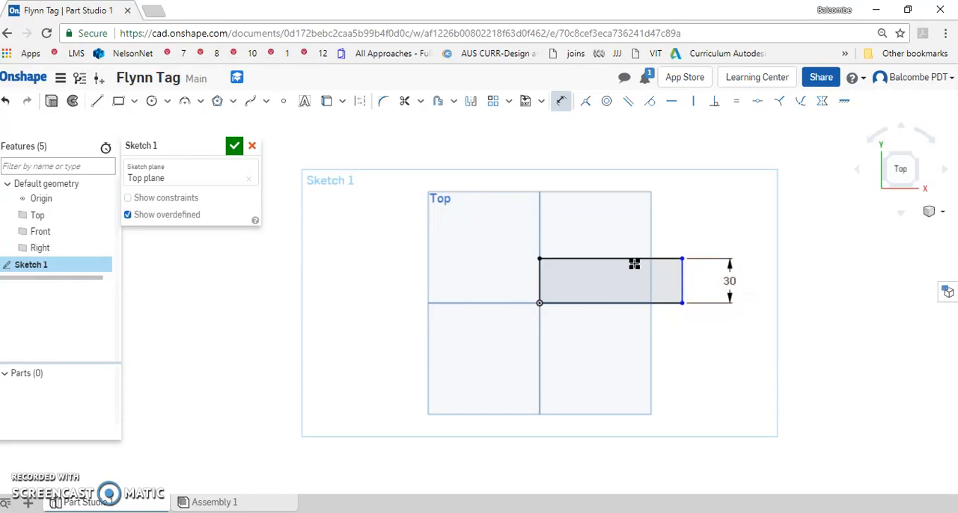
left_click(640, 259)
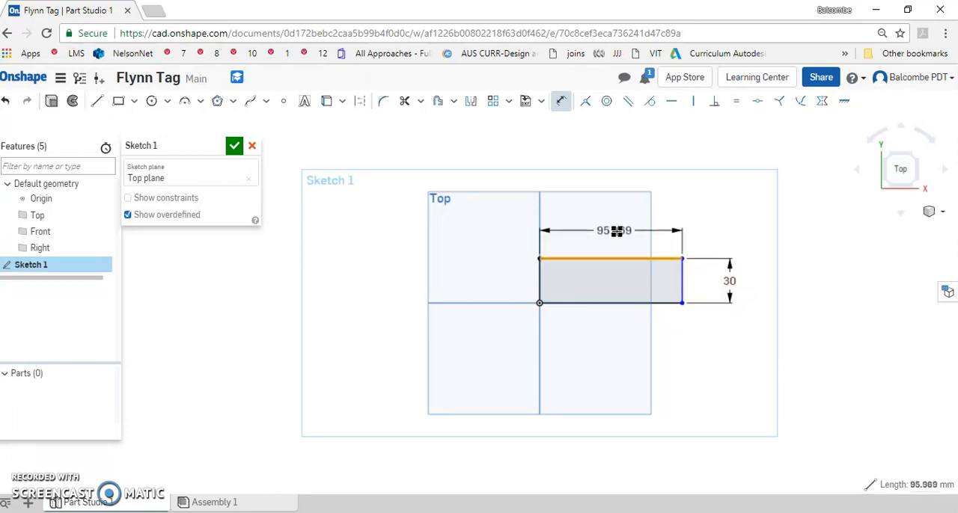
left_click(622, 231)
type("90")
key("Return")
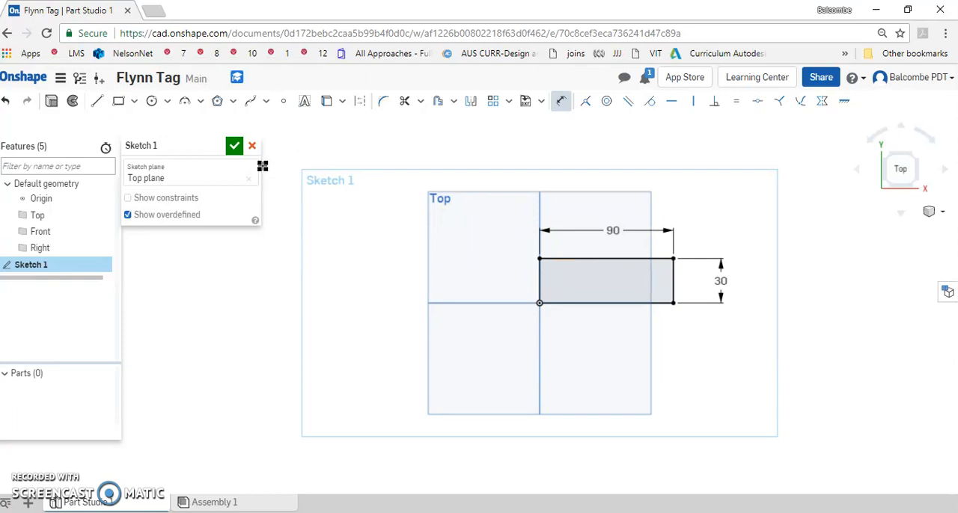
Sketch a circle about 7.3 mm in diameter inside the rectangle, near the middle of its left edge
left_click(151, 100)
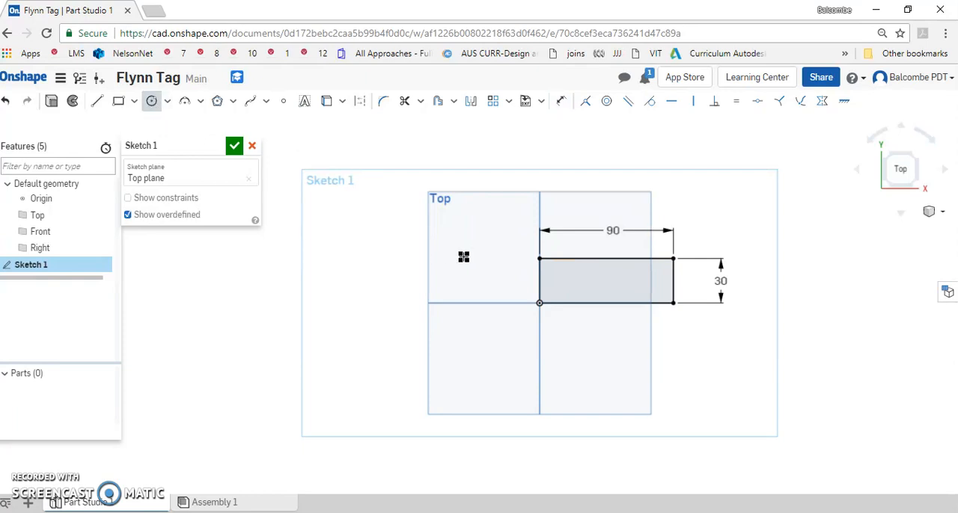
left_click(551, 279)
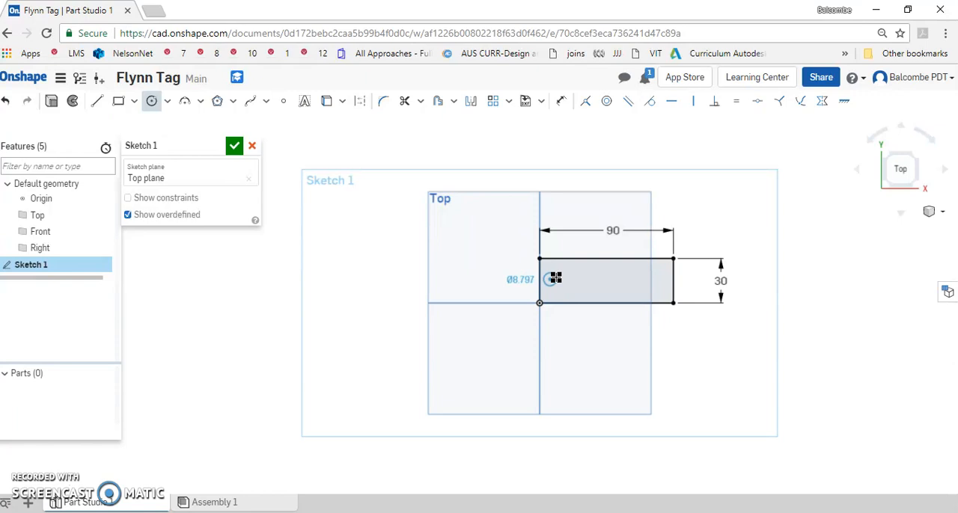
left_click(555, 279)
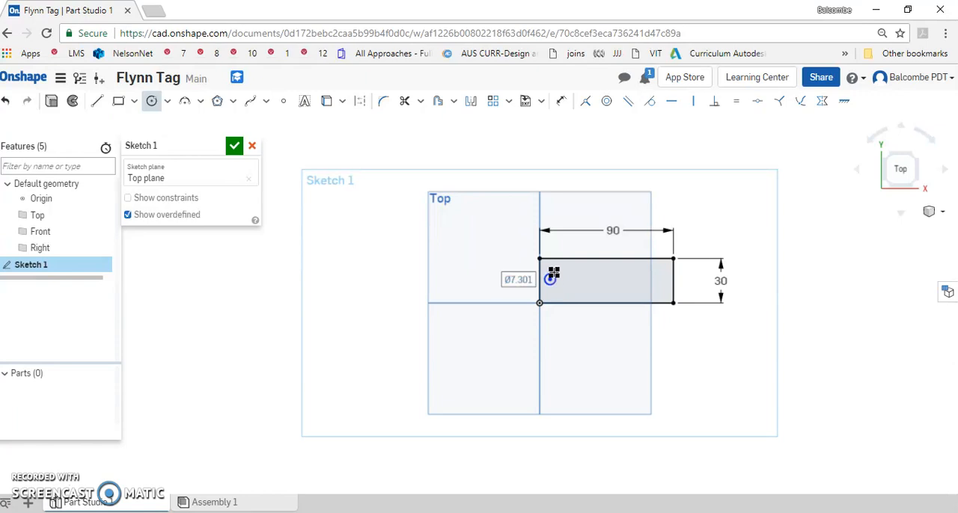
left_click(560, 103)
key("Escape")
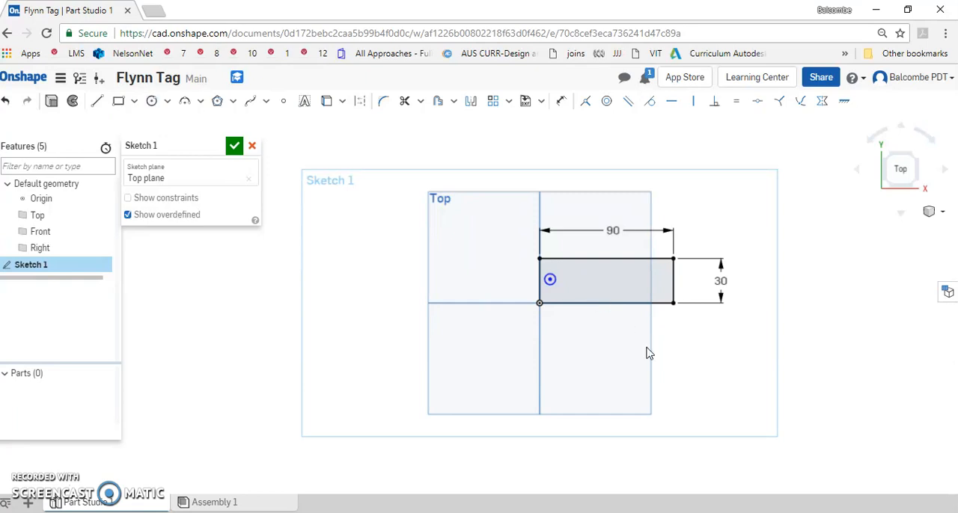
Dimension the circle's diameter as 5 mm
left_click(552, 279)
key("u")
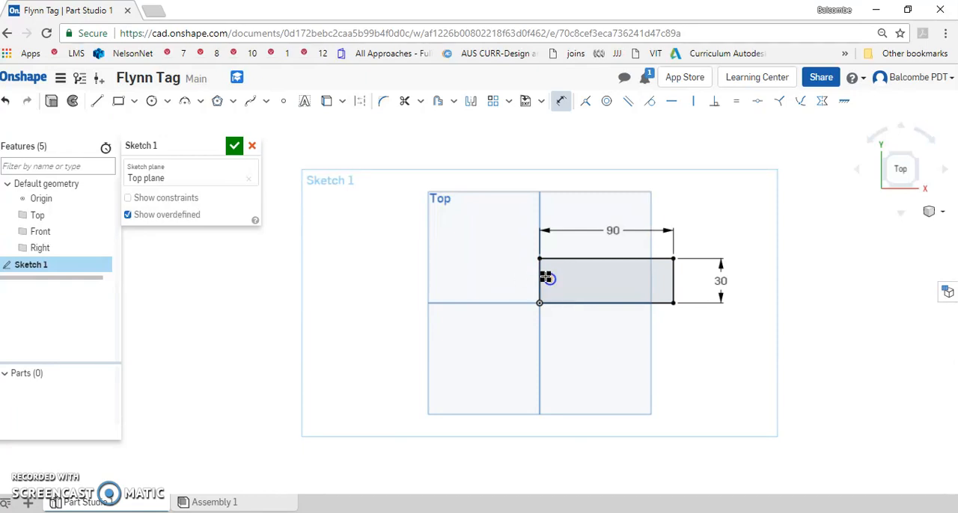
scroll(546, 277, "up", 5)
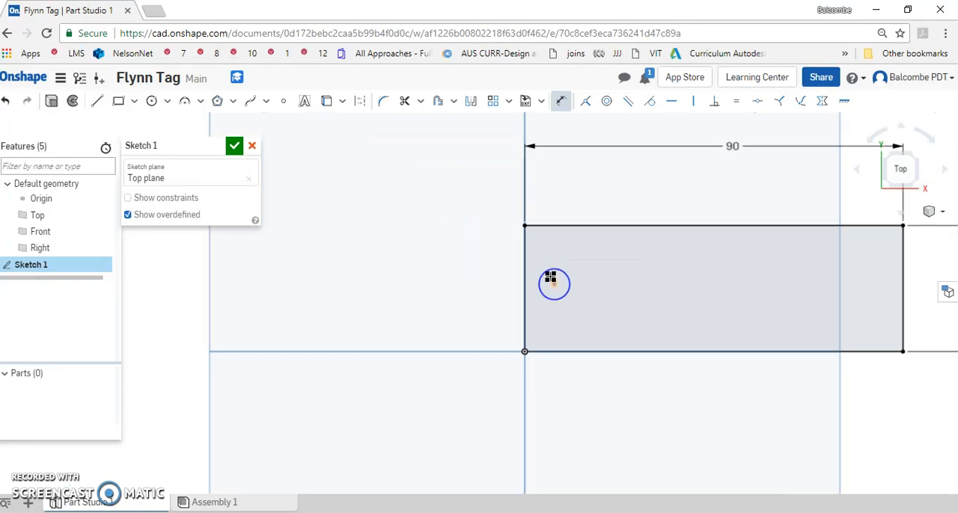
left_click(547, 271)
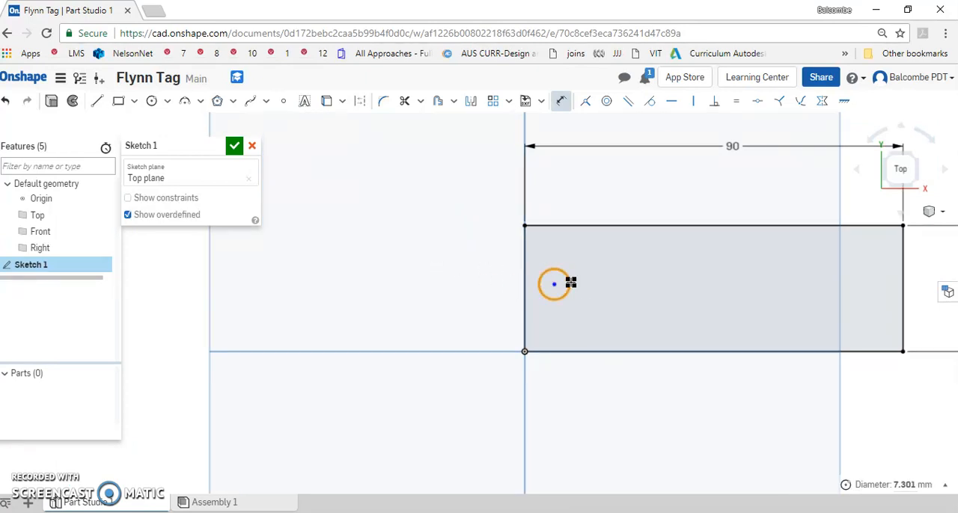
left_click(524, 276)
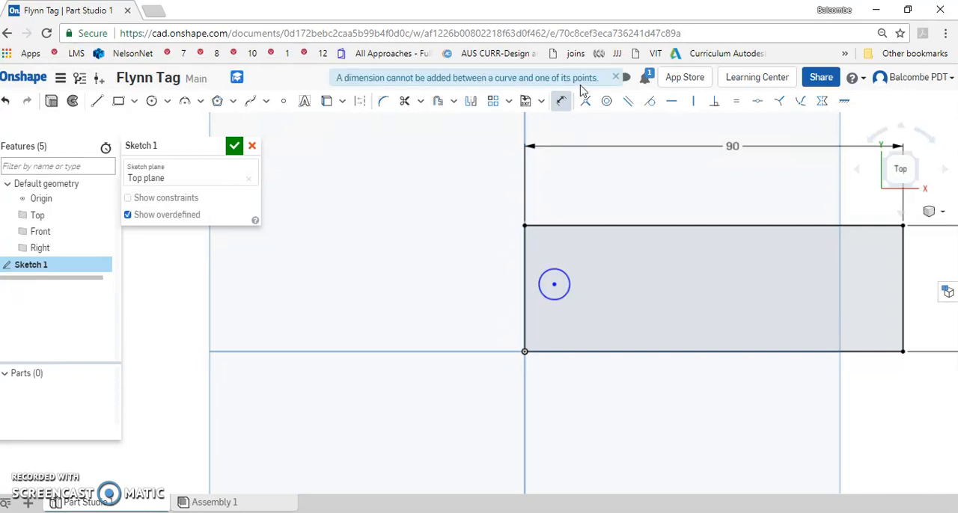
left_click(567, 279)
left_click(453, 272)
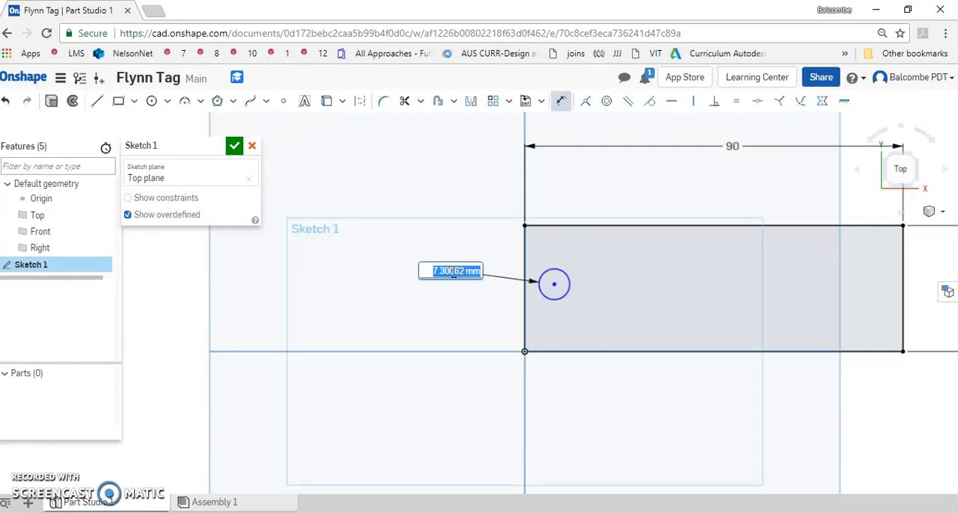
type("5")
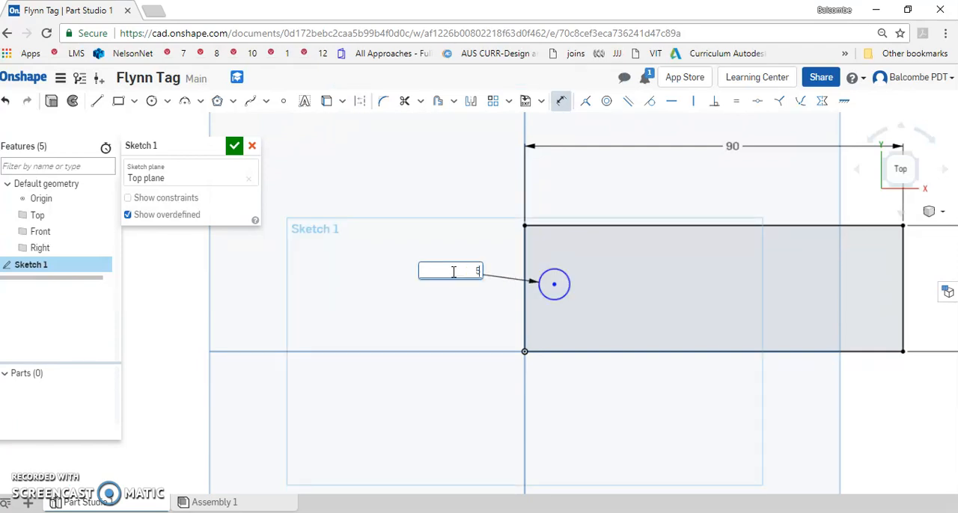
key("Return")
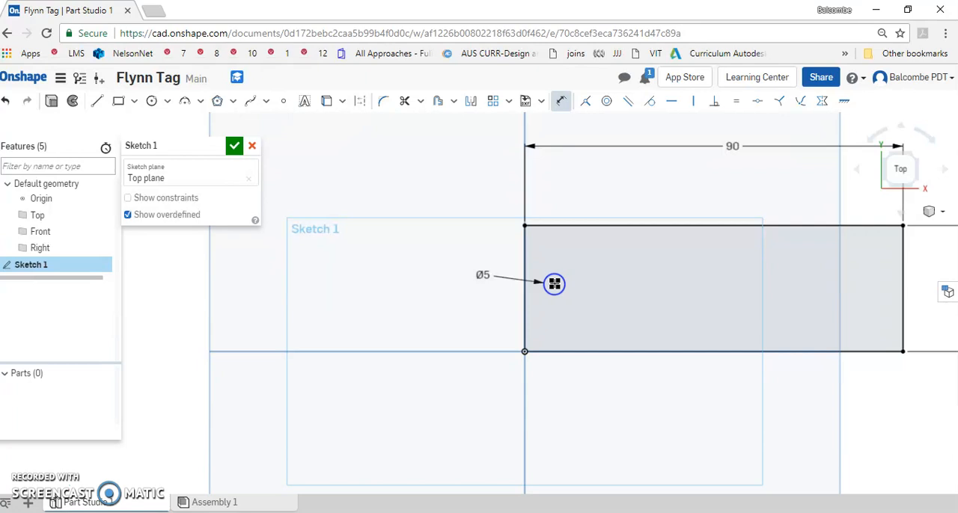
Dimension the horizontal distance from the rectangle's left edge to the circle's center as 10 mm
left_click(525, 289)
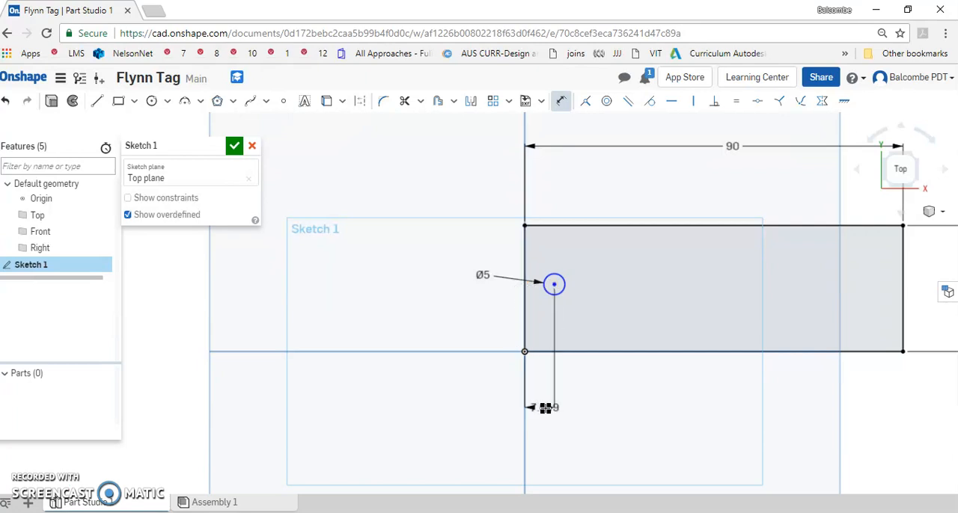
left_click(544, 413)
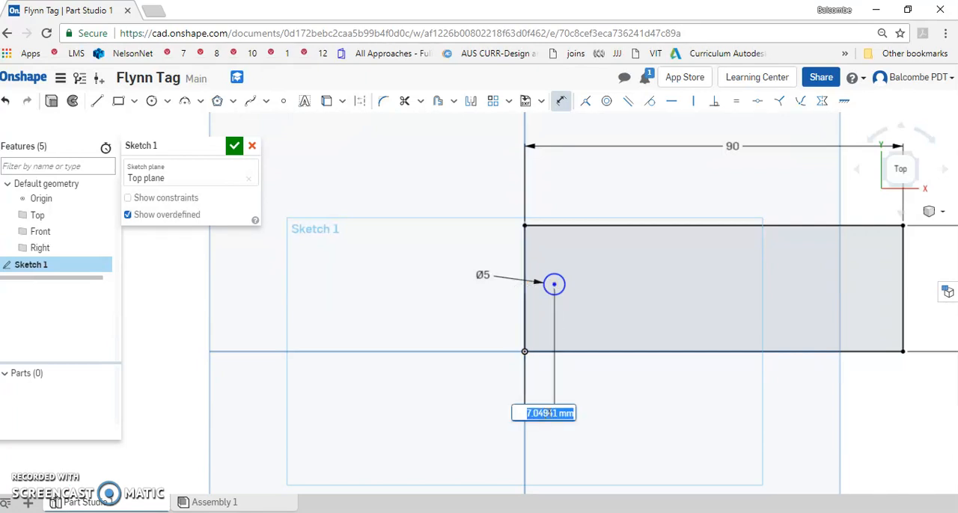
type("10")
key("Return")
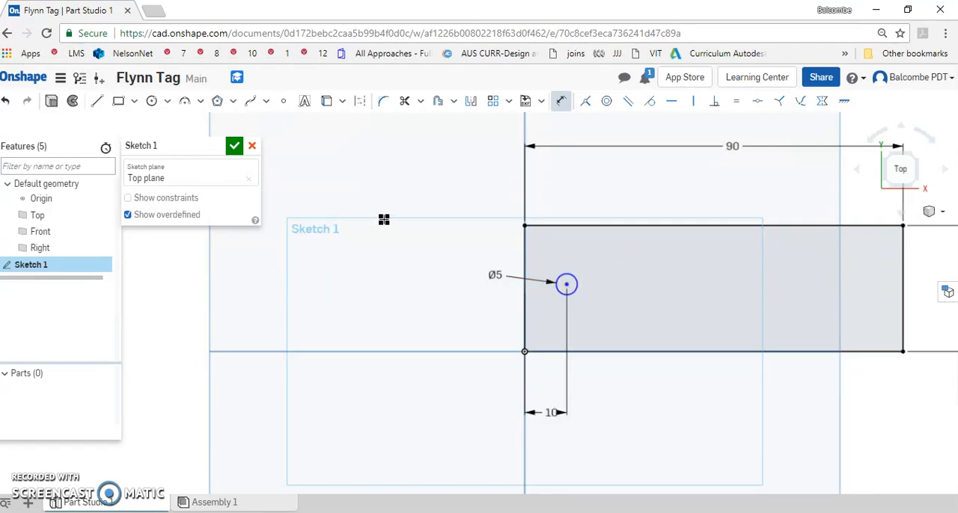
Add the tag owner's name in capitals as bold sketch text inside the rectangle, beside the 5 mm hole
left_click(304, 104)
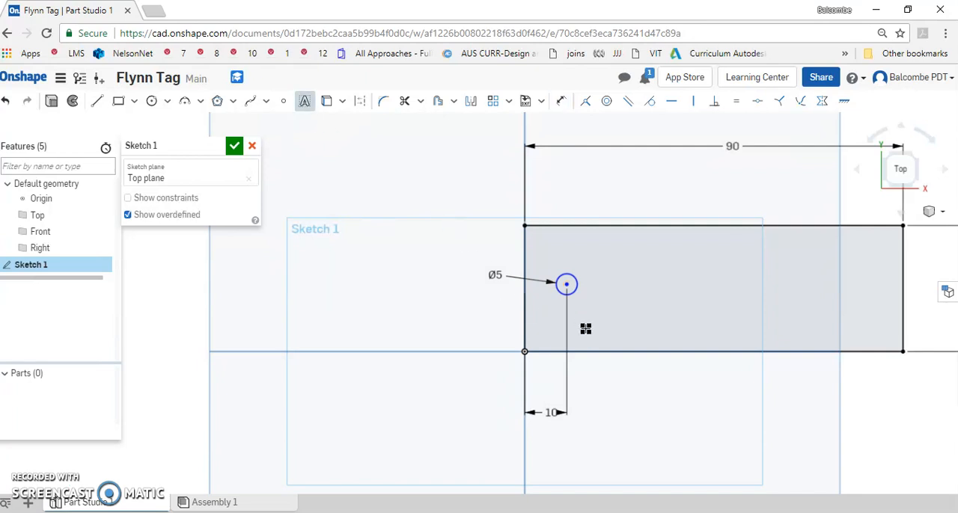
left_click_drag(586, 329, 880, 245)
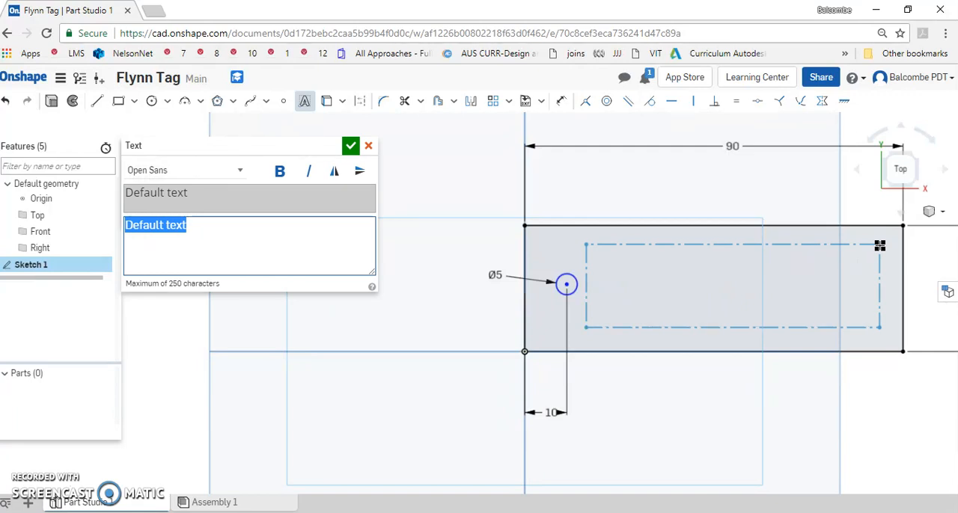
type("F")
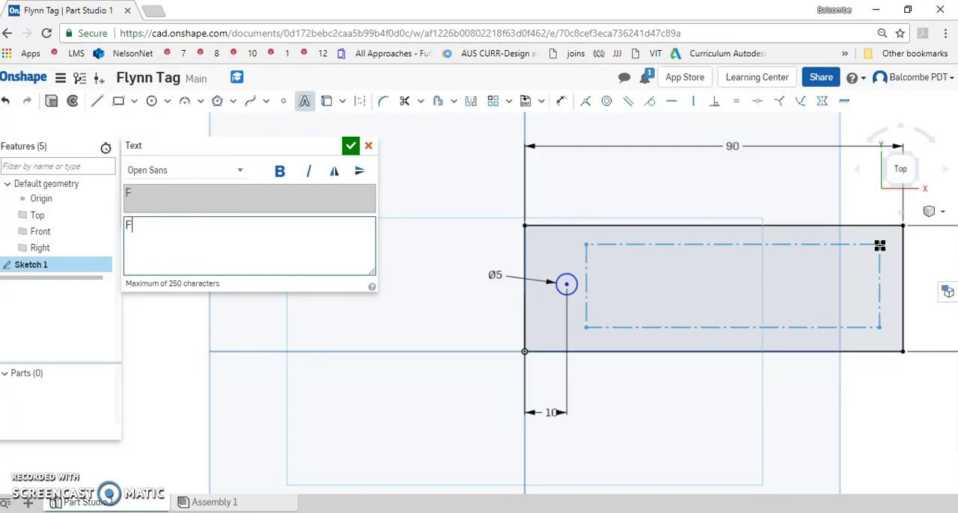
type("LYNN")
left_click(277, 172)
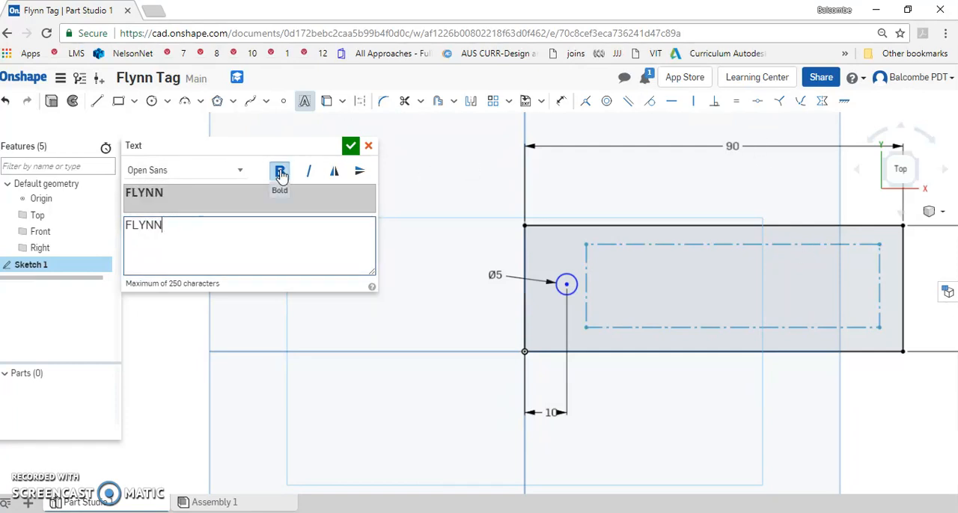
left_click(350, 146)
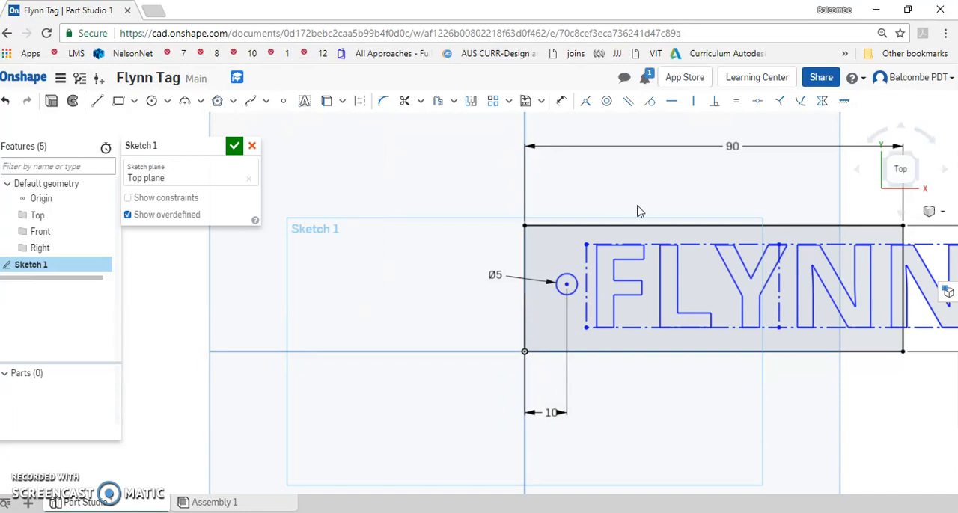
Try to bring the overhanging end of the name text inside the rectangle, and undo the move
scroll(838, 308, "down", 2)
scroll(838, 307, "down", 1)
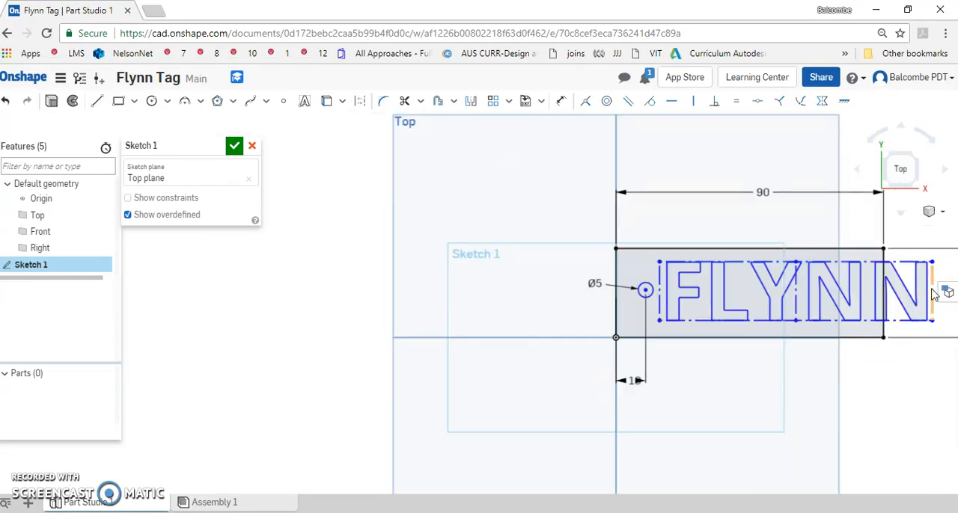
left_click_drag(935, 274, 874, 271)
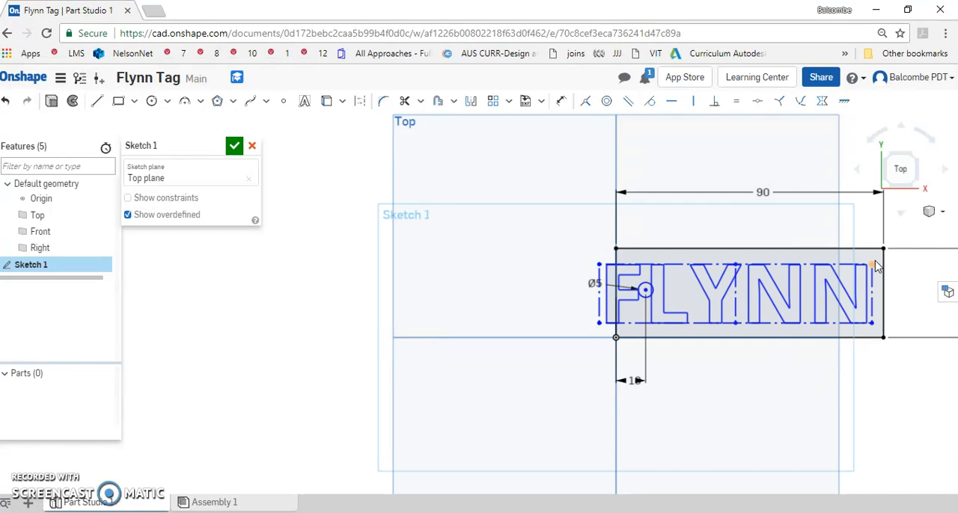
key("ctrl+z")
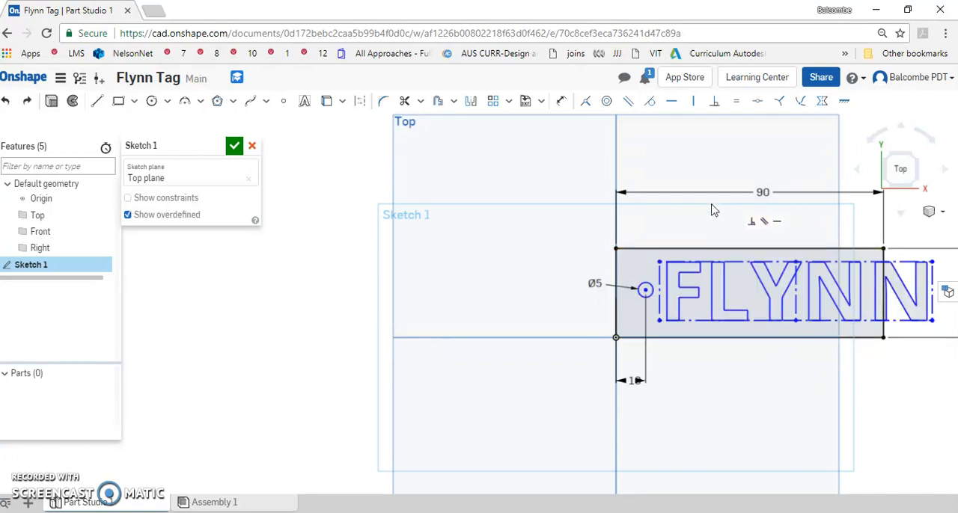
Dimension the name text's frame to a width of 70 mm
left_click(562, 102)
left_click(766, 320)
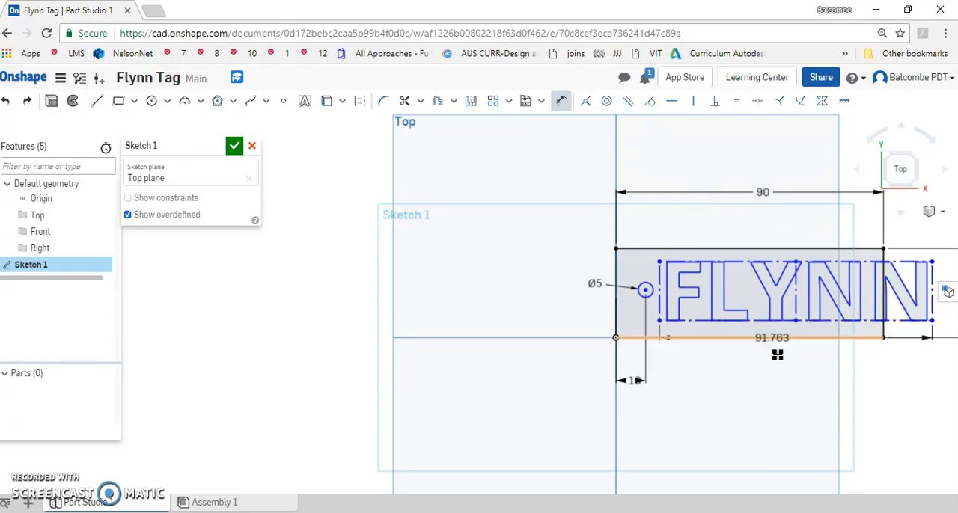
left_click(776, 386)
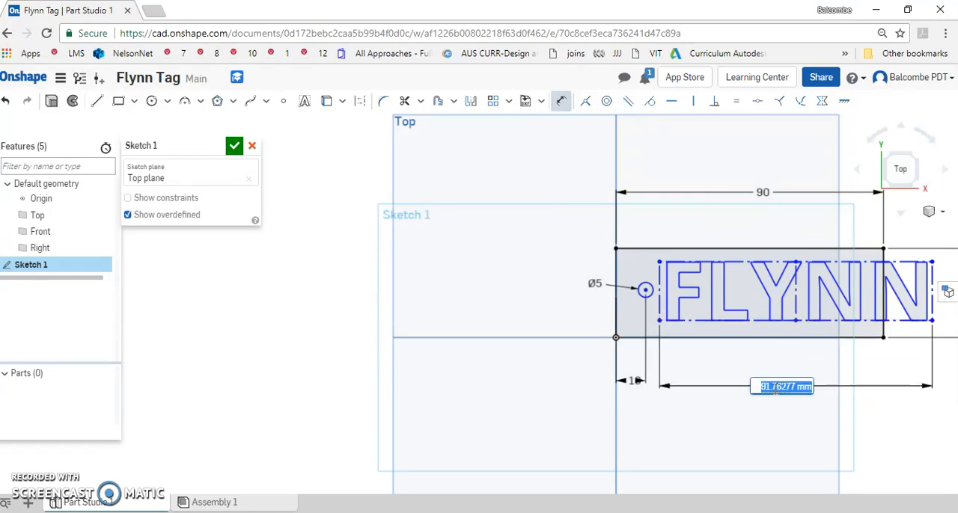
type("70")
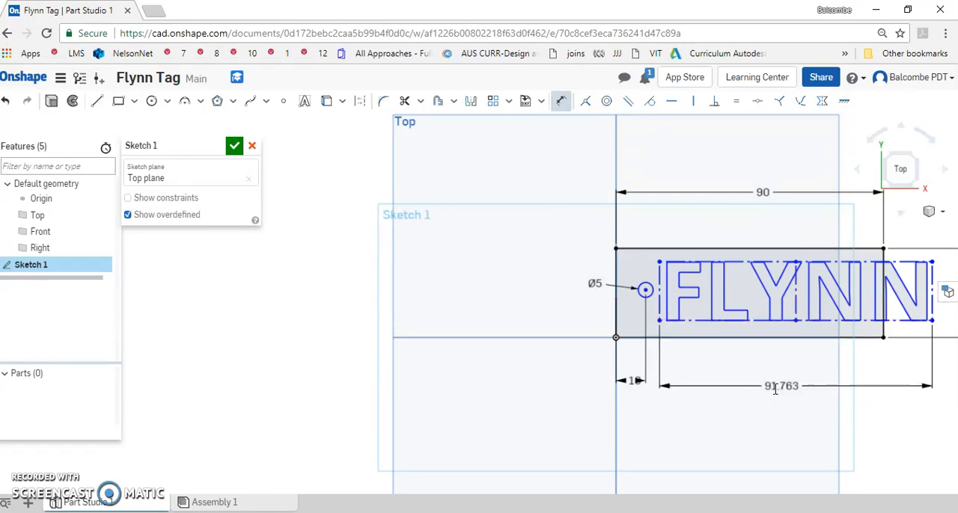
key("Return")
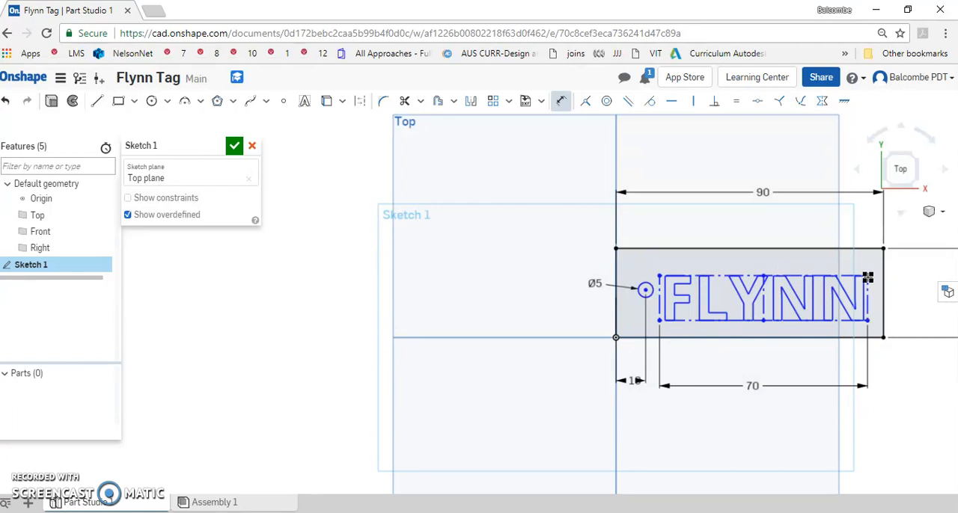
Move the name text slightly up to roughly center it vertically in the rectangle, and finish the sketch
key("Escape")
left_click_drag(867, 274, 867, 271)
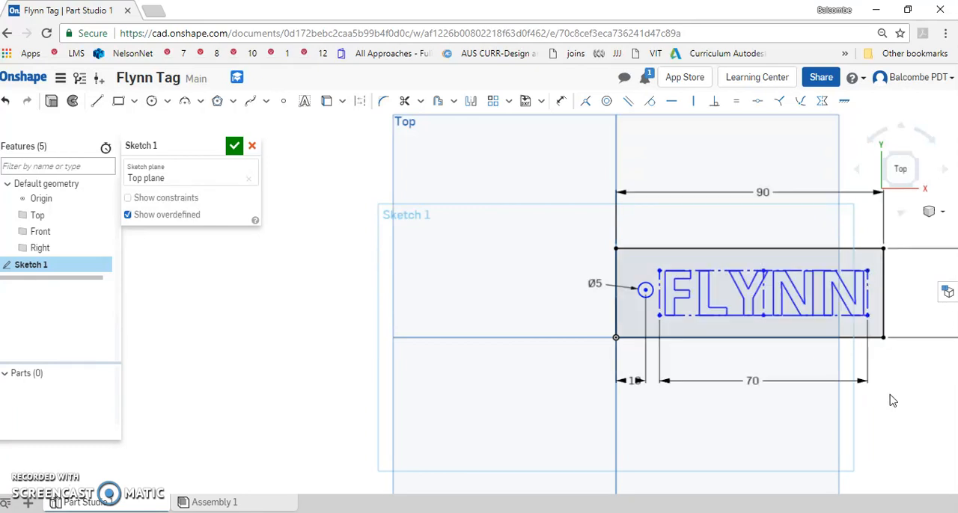
right_click(912, 429)
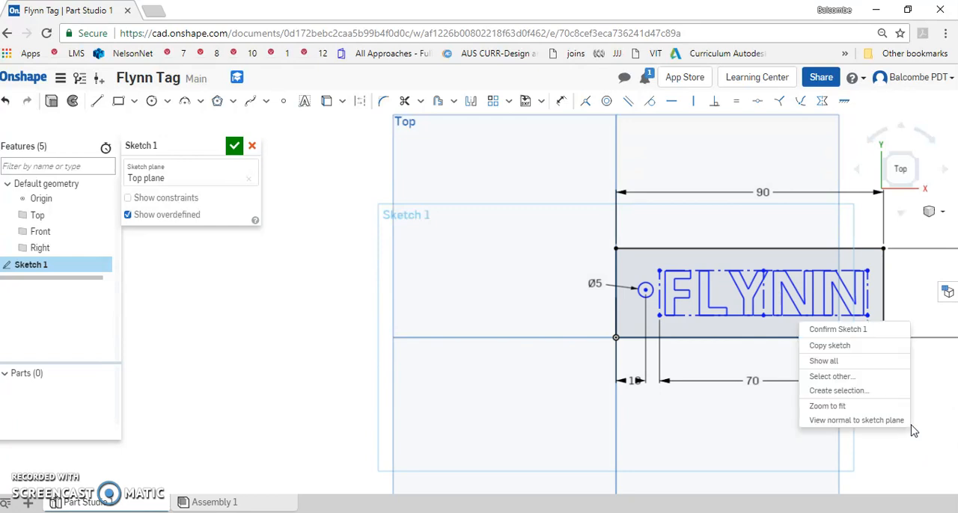
left_click(875, 421)
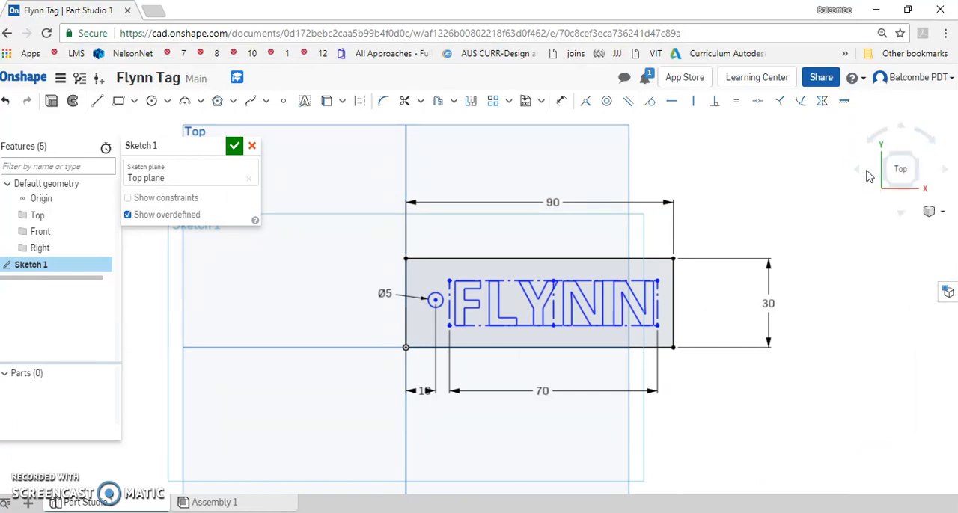
left_click(235, 148)
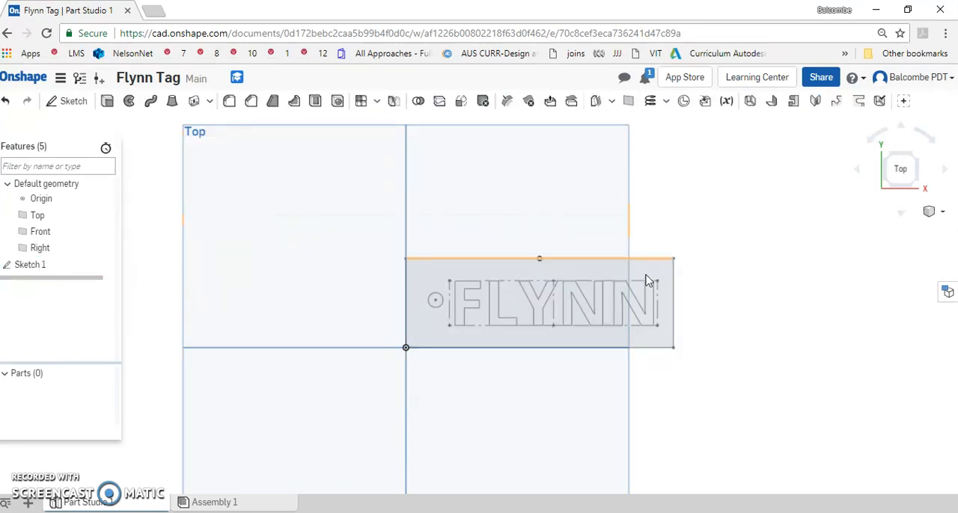
Extrude the rectangle region around the hole and letters as a new solid with a blind depth of 4 mm
left_click(930, 211)
left_click(876, 229)
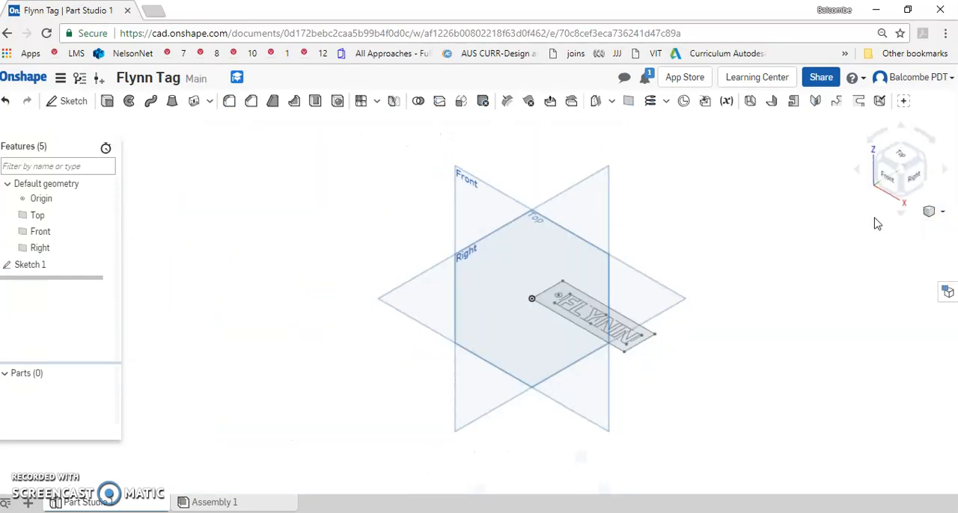
scroll(621, 328, "up", 5)
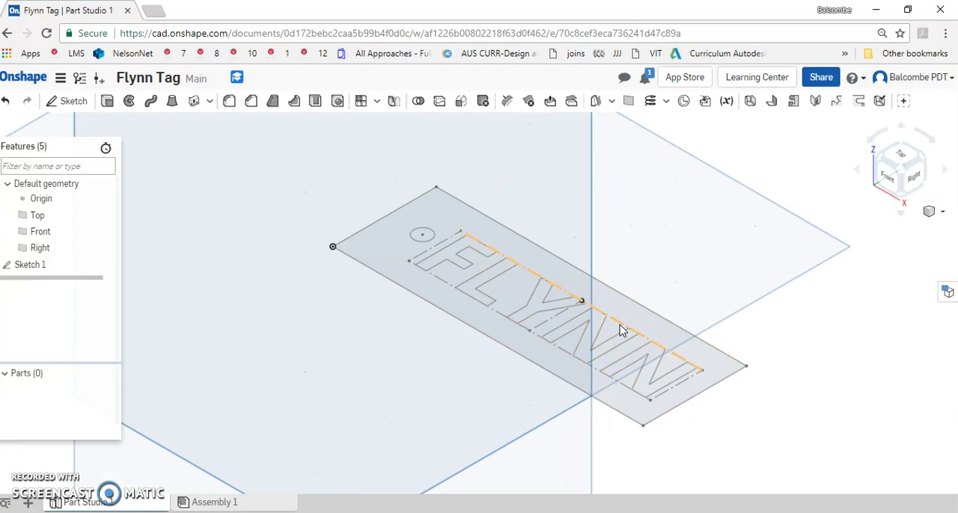
left_click(109, 102)
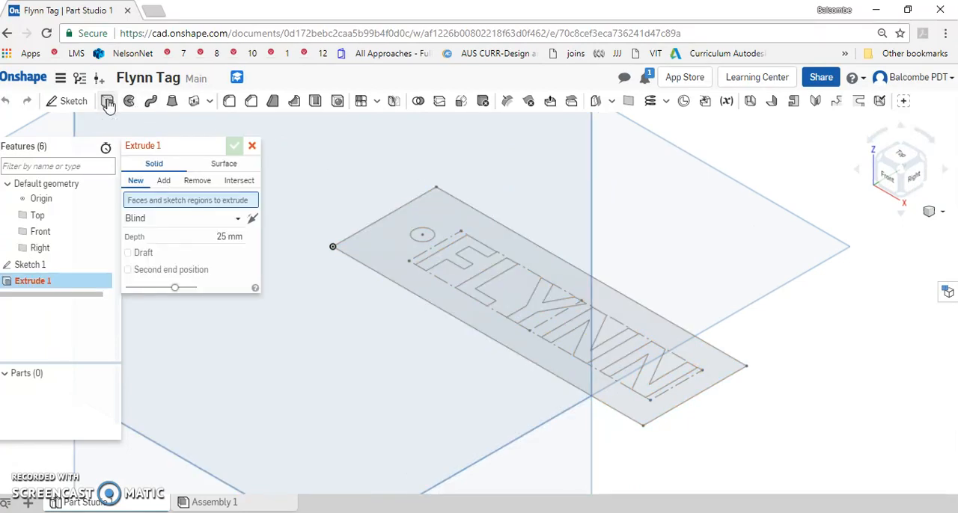
left_click(224, 236)
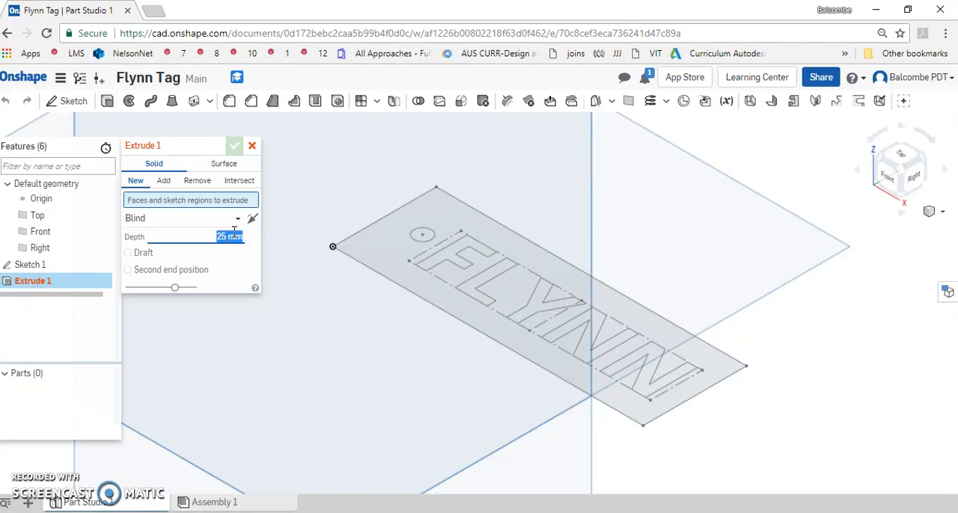
type("4")
left_click(389, 255)
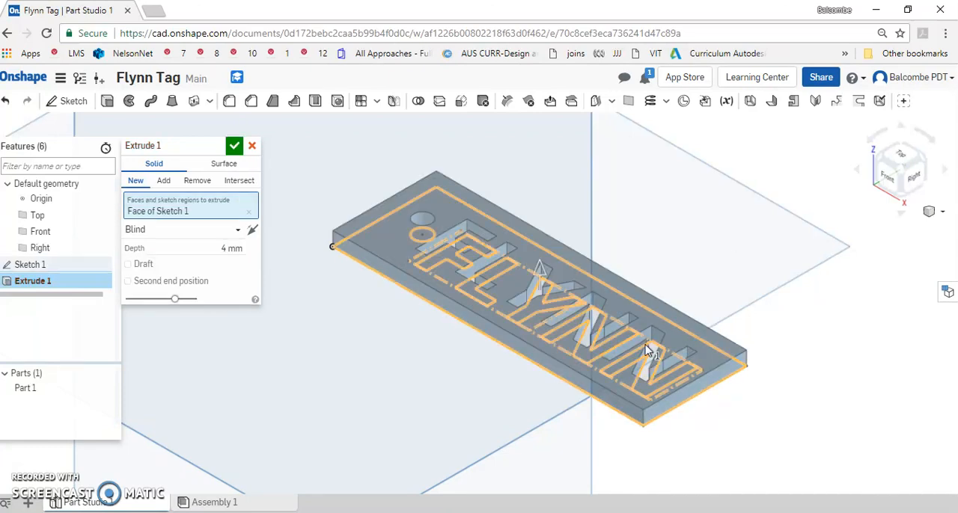
scroll(629, 333, "down", 2)
scroll(624, 327, "up", 2)
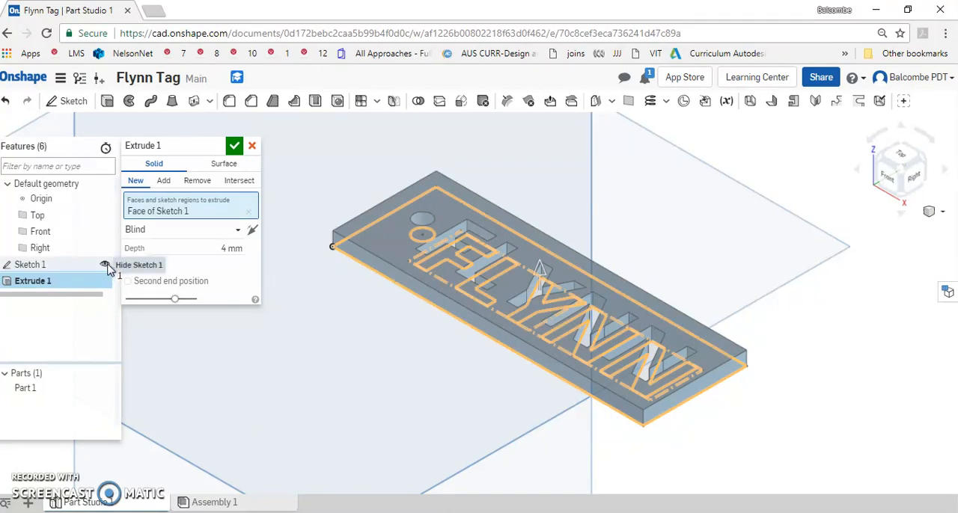
left_click(106, 265)
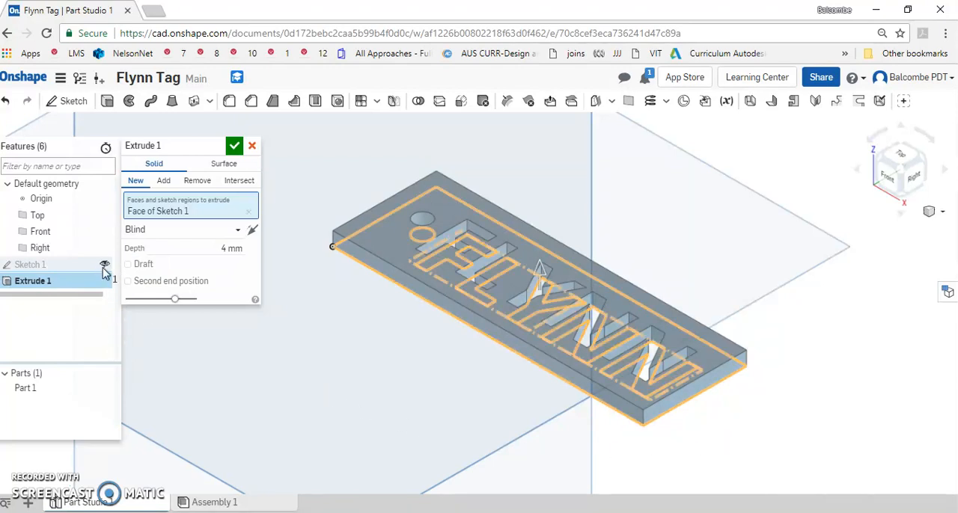
left_click(106, 265)
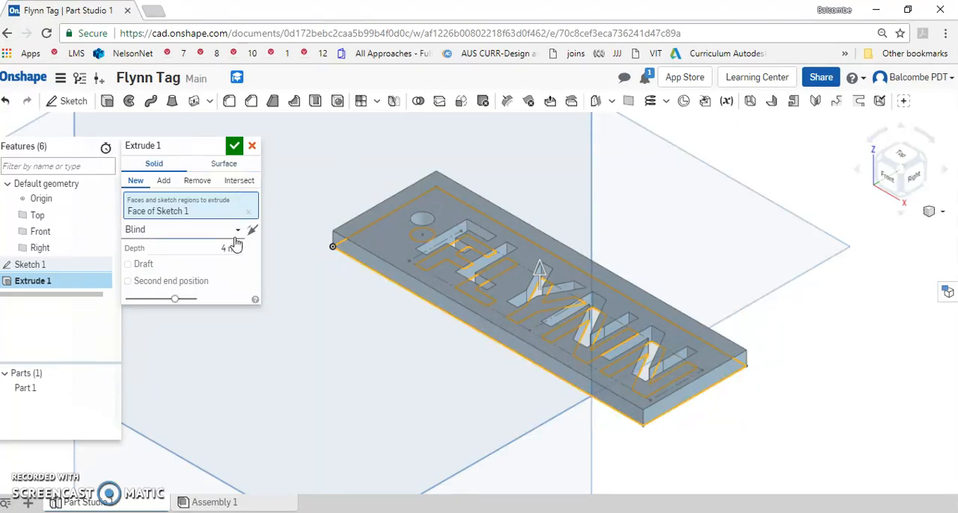
left_click(233, 146)
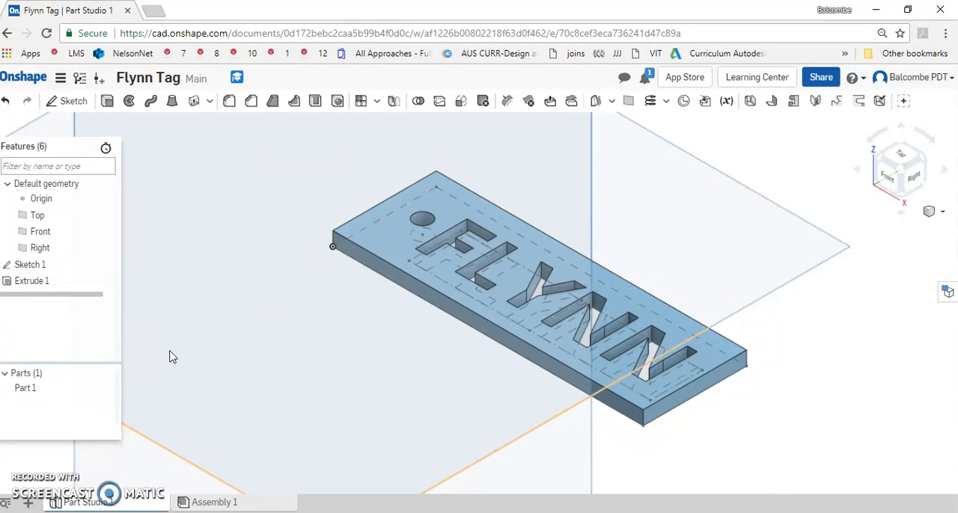
Hide Sketch 1 beneath the extruded tag
left_click(105, 265)
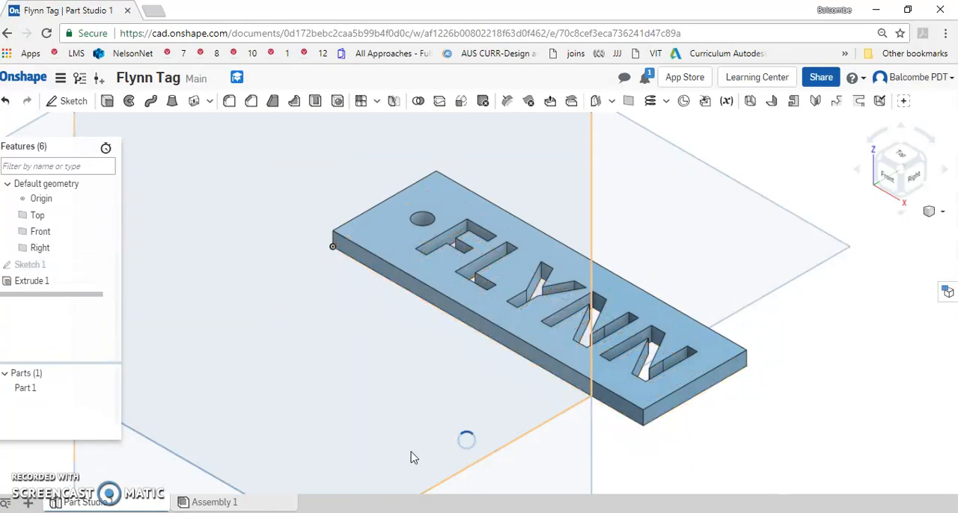
left_click(940, 212)
left_click(870, 228)
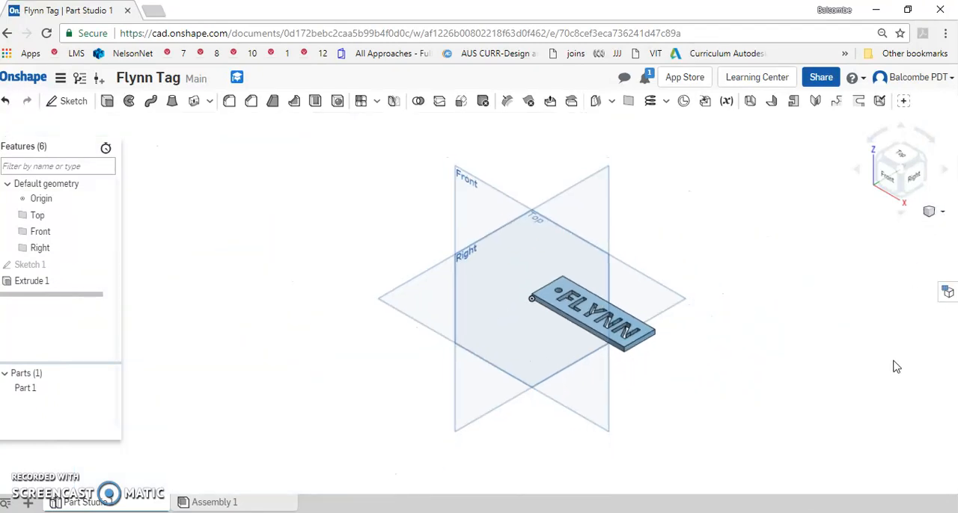
scroll(597, 359, "up", 5)
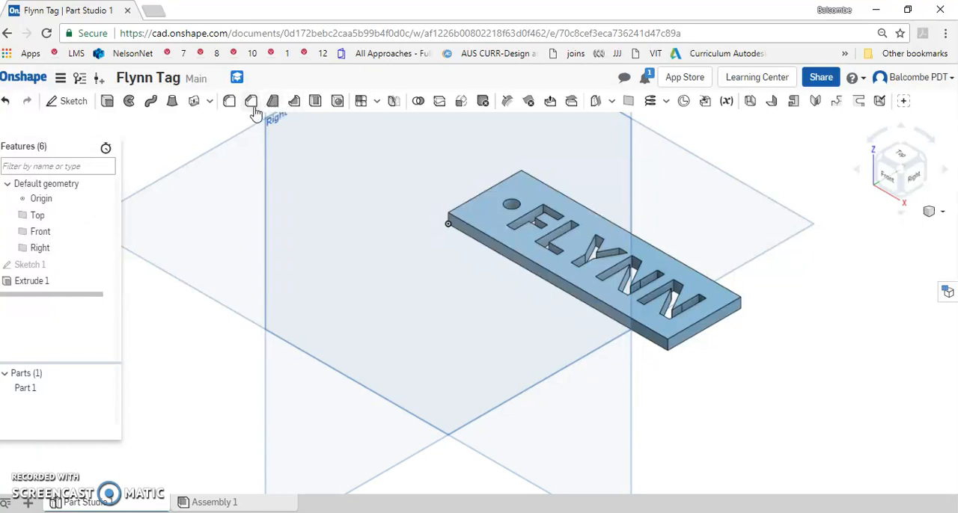
Fillet the tag's four vertical corner edges with a circular cross section and a 5 mm radius
left_click(230, 102)
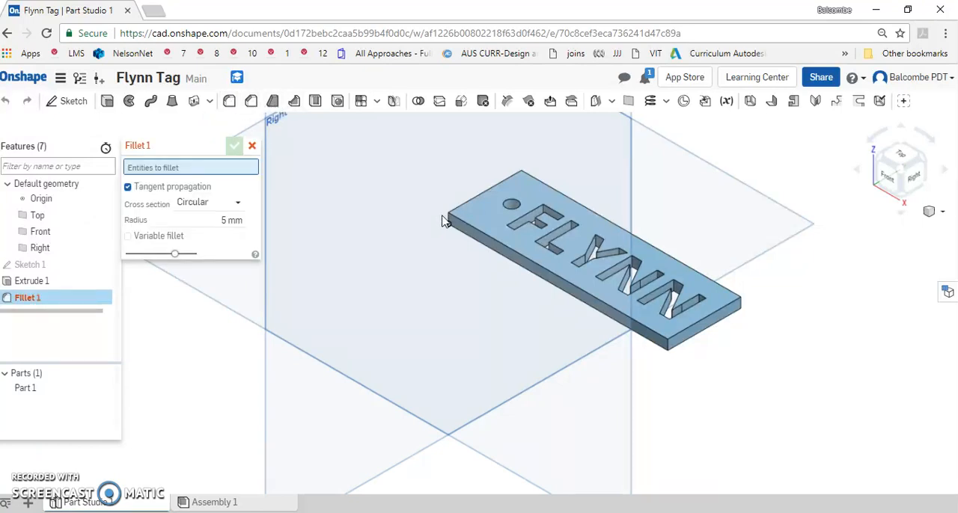
left_click(449, 222)
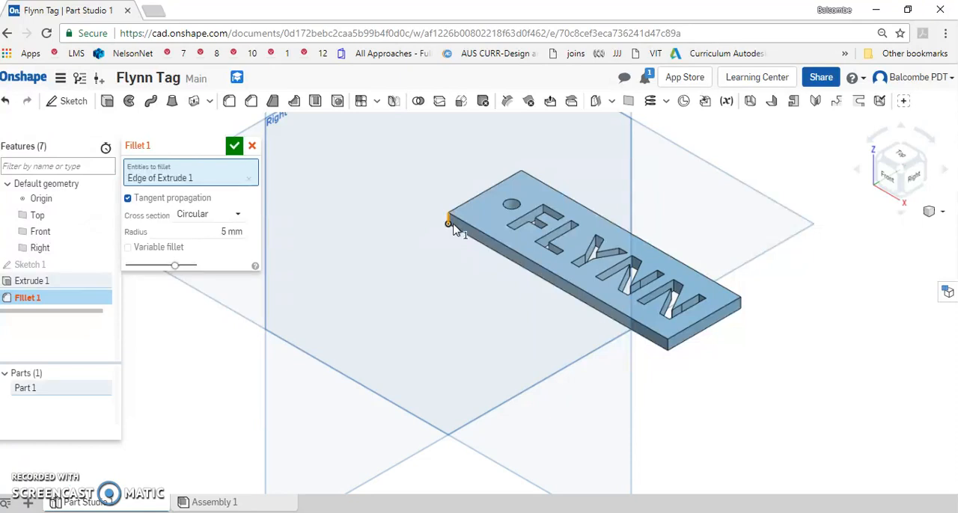
left_click(668, 344)
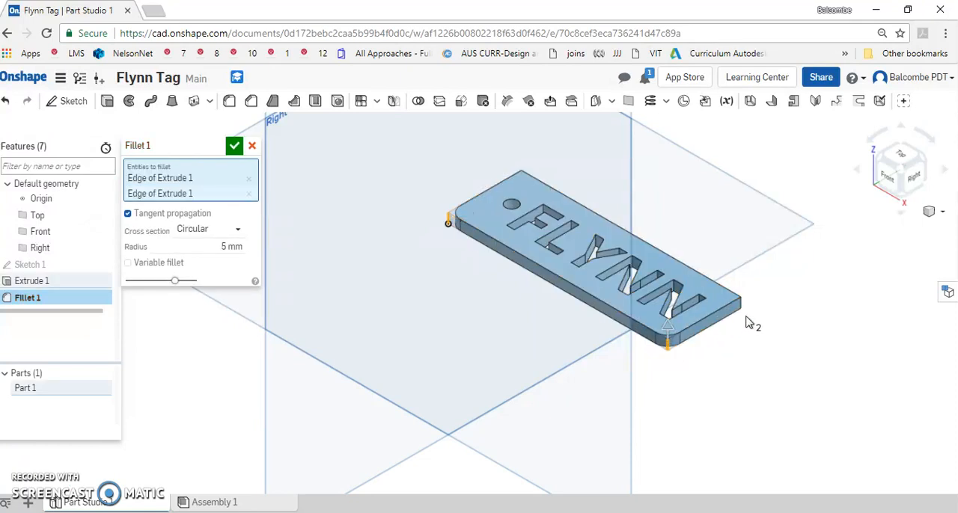
left_click(742, 307)
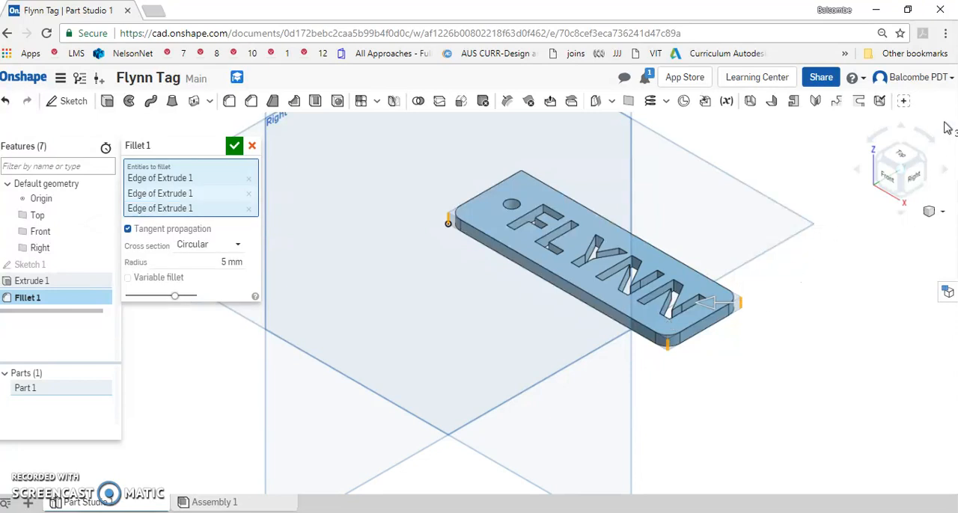
left_click(899, 153)
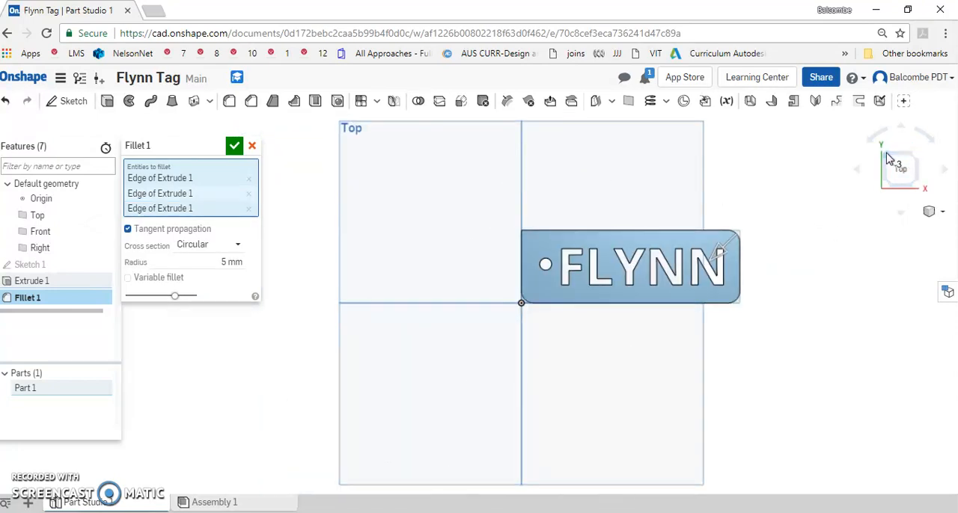
left_click(895, 160)
scroll(528, 327, "up", 5)
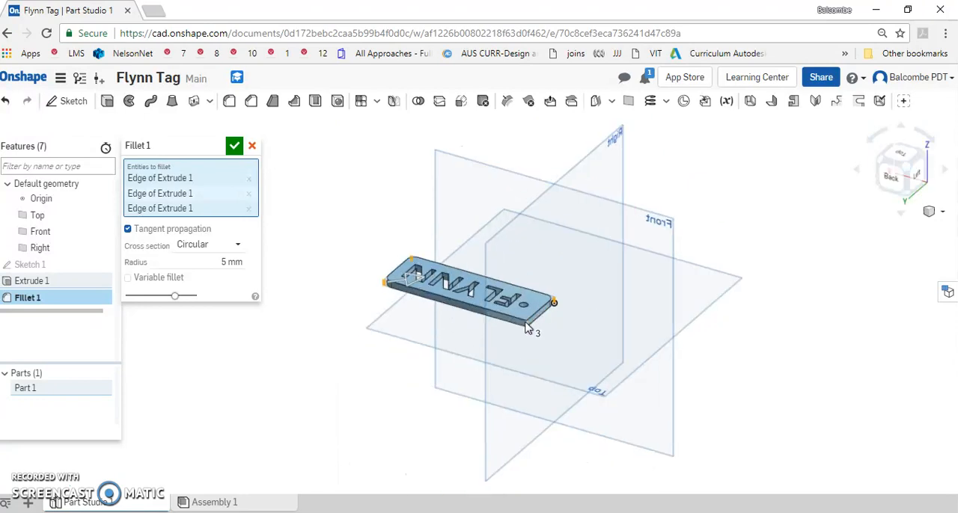
left_click(529, 333)
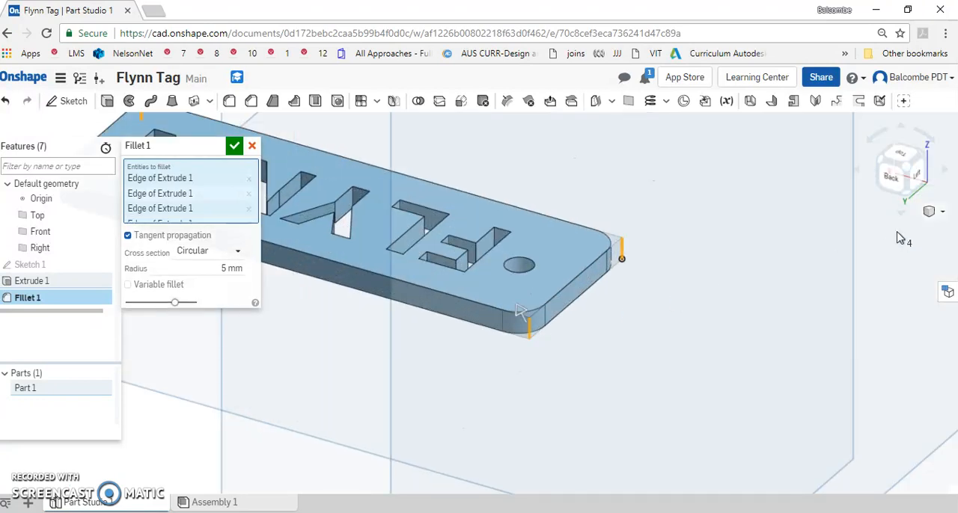
left_click(932, 212)
left_click(918, 229)
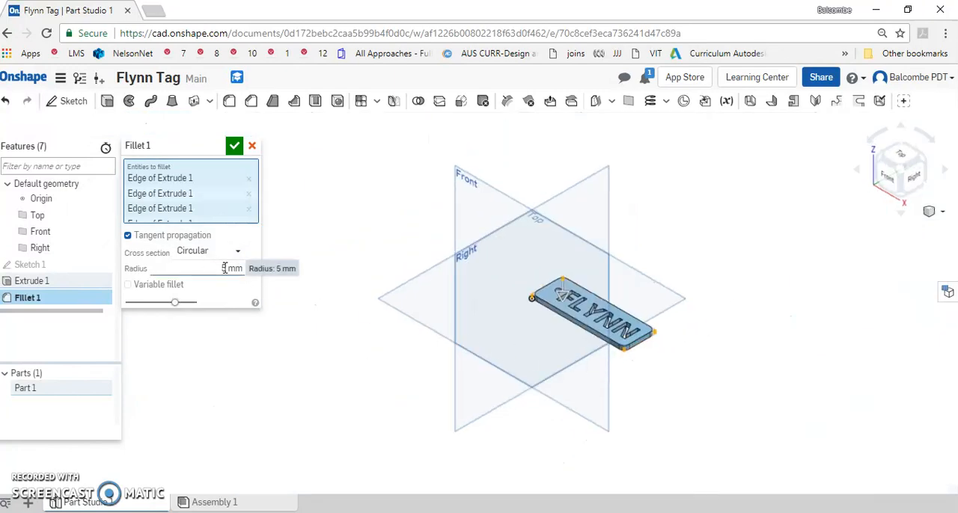
left_click(234, 147)
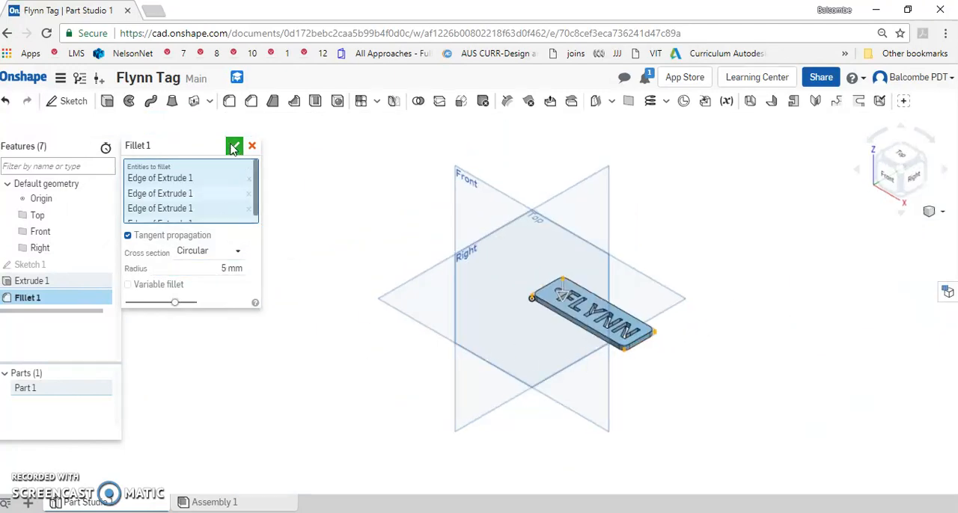
Inspect the rounded tag, reopen Sketch 1 viewed from the top to review its dimensions, and close the sketch
left_click(944, 215)
scroll(595, 329, "up", 5)
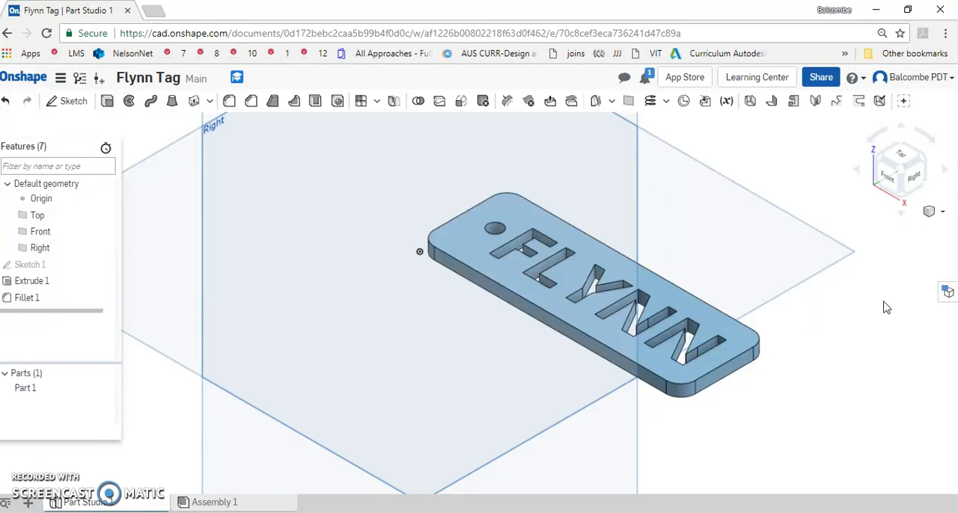
left_click(902, 156)
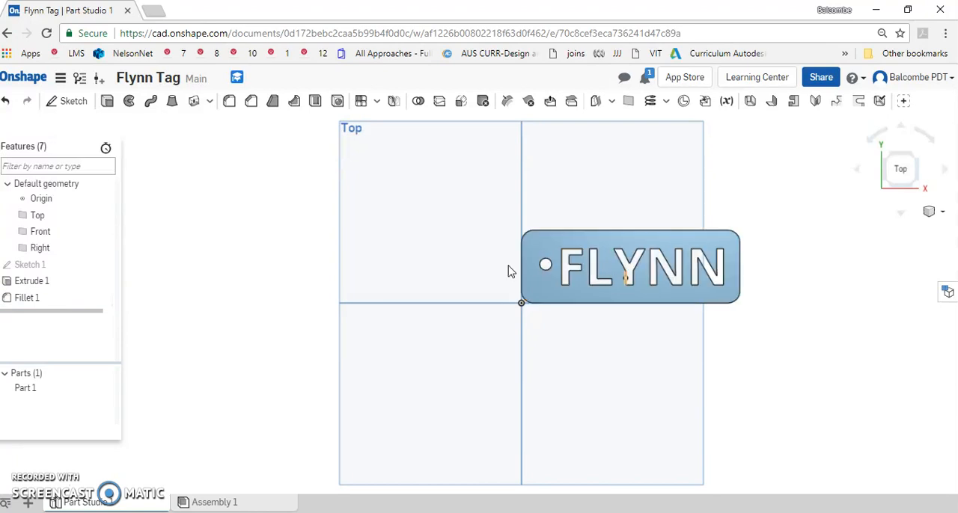
double_click(41, 267)
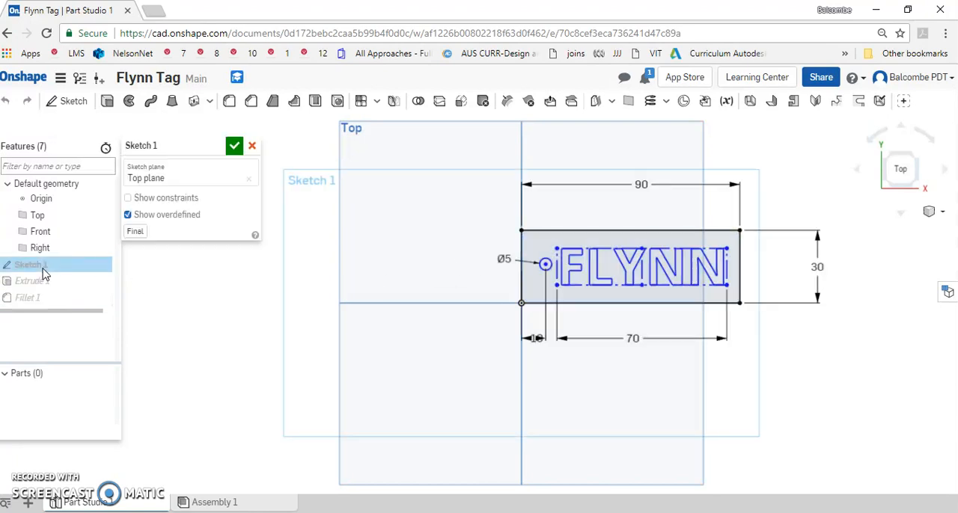
scroll(618, 257, "up", 1)
scroll(618, 257, "up", 1)
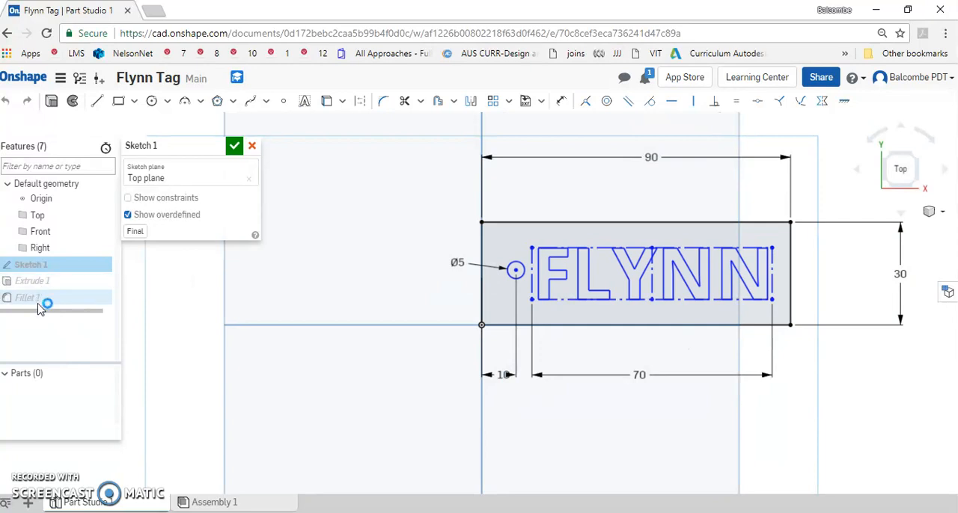
left_click(235, 147)
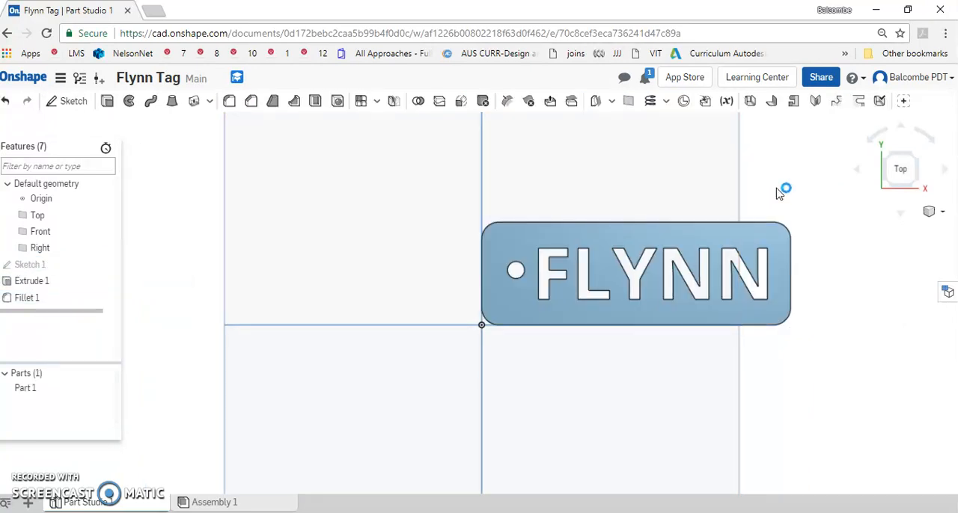